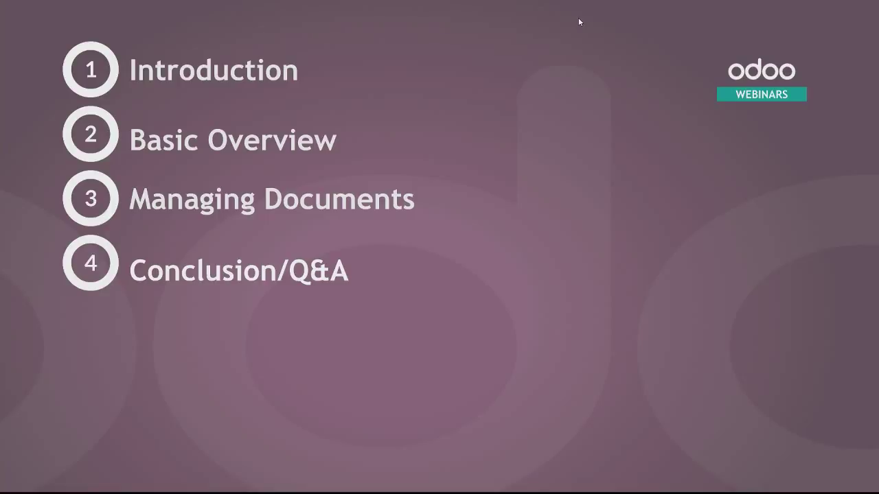
# Switch to Odoo Documents and preview the City image from the Internal folder at full size.
pyautogui.click(148, 6)
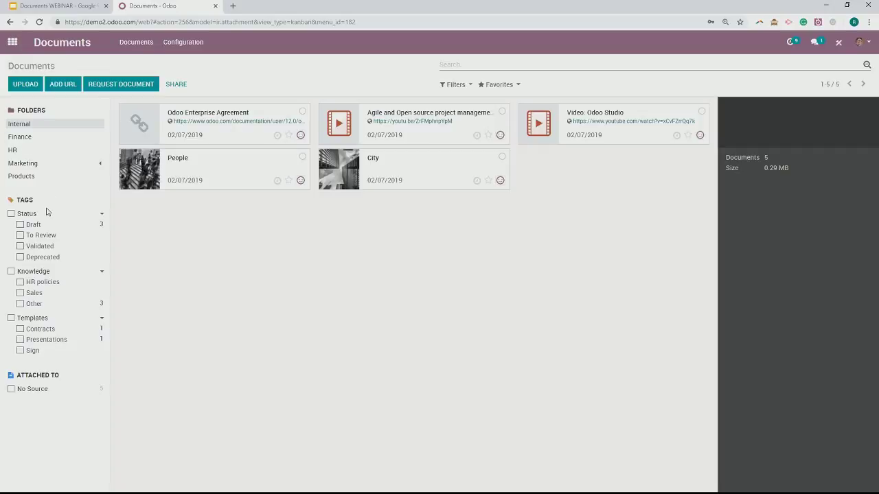
pyautogui.click(389, 165)
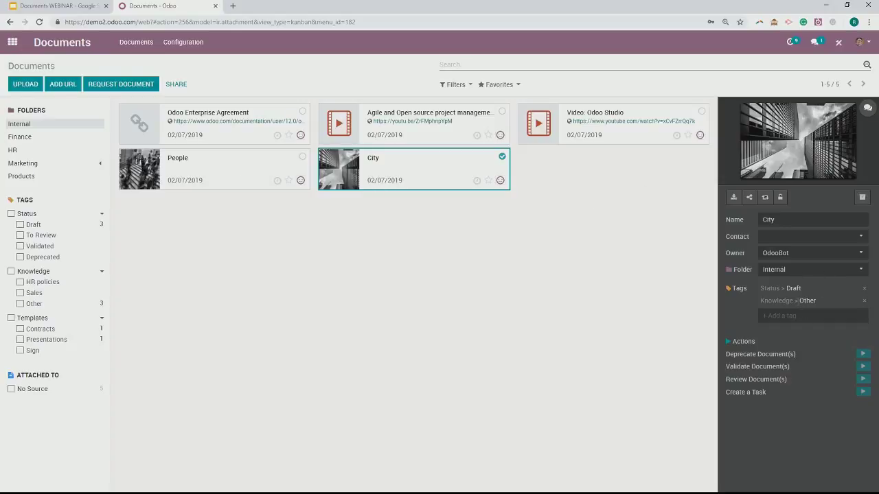
pyautogui.click(817, 151)
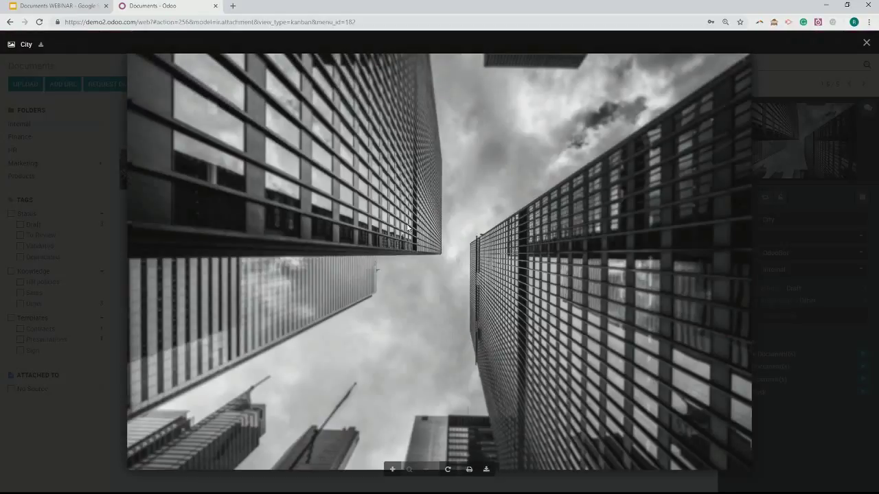
pyautogui.click(865, 43)
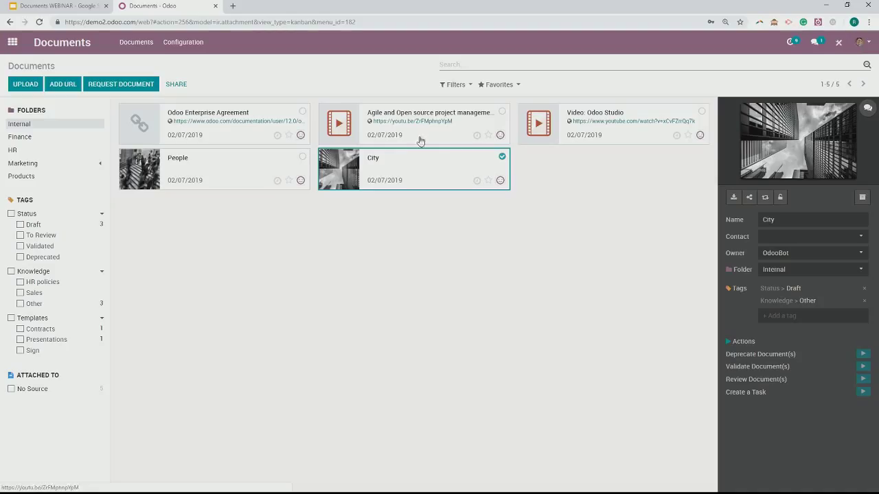
pyautogui.click(344, 170)
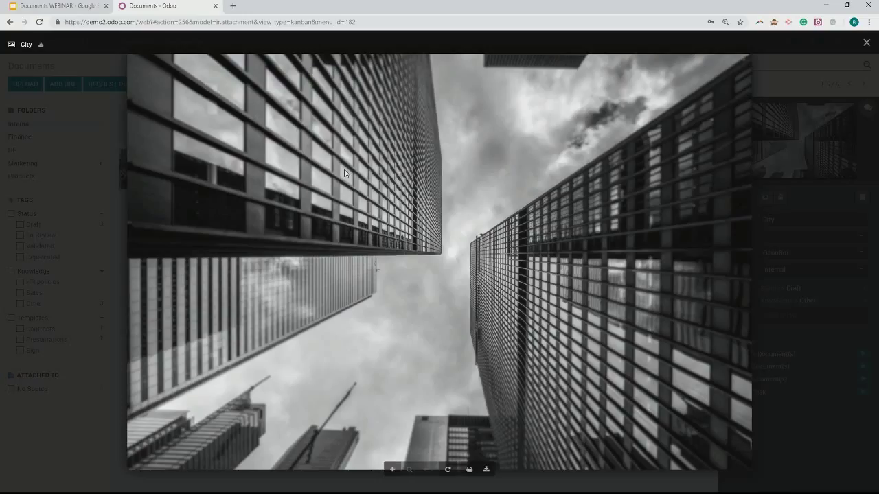
pyautogui.click(867, 58)
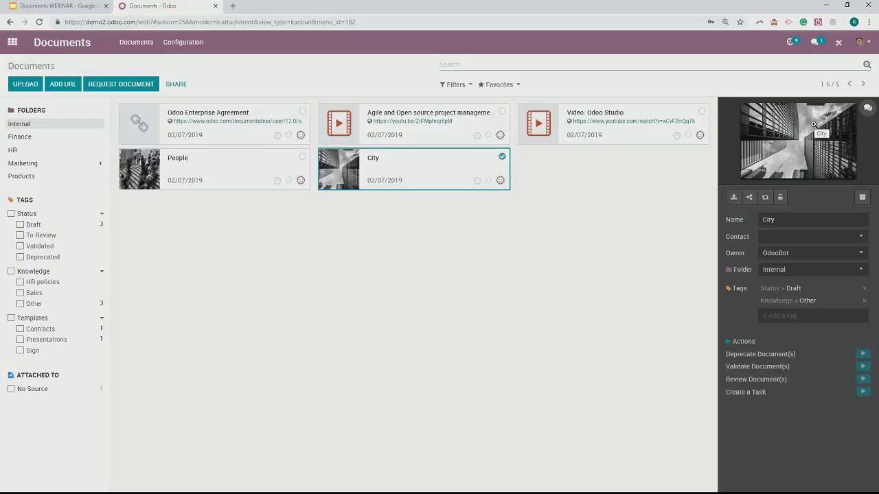
# Examine the City document's name and the contacts available for it.
pyautogui.doubleClick(768, 220)
pyautogui.click(776, 237)
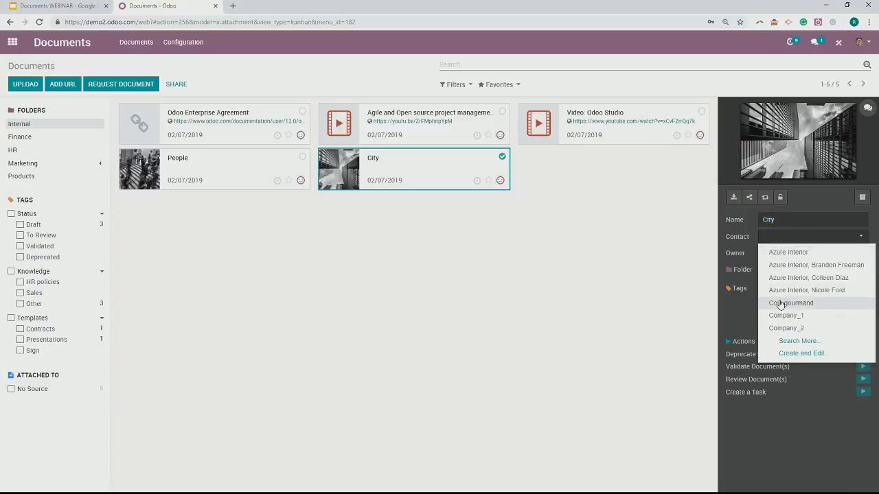
pyautogui.click(665, 246)
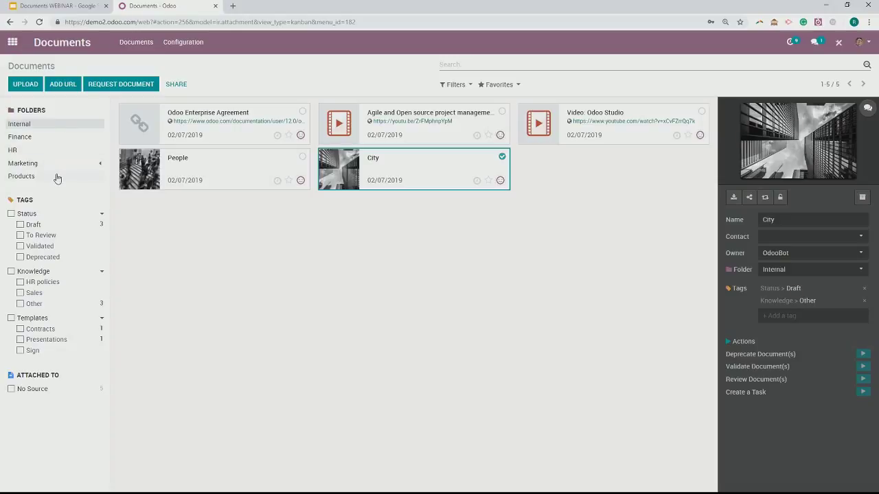
# Browse the Finance, HR, Marketing and Products folders, ending back at the Internal folder.
pyautogui.click(60, 137)
pyautogui.click(59, 151)
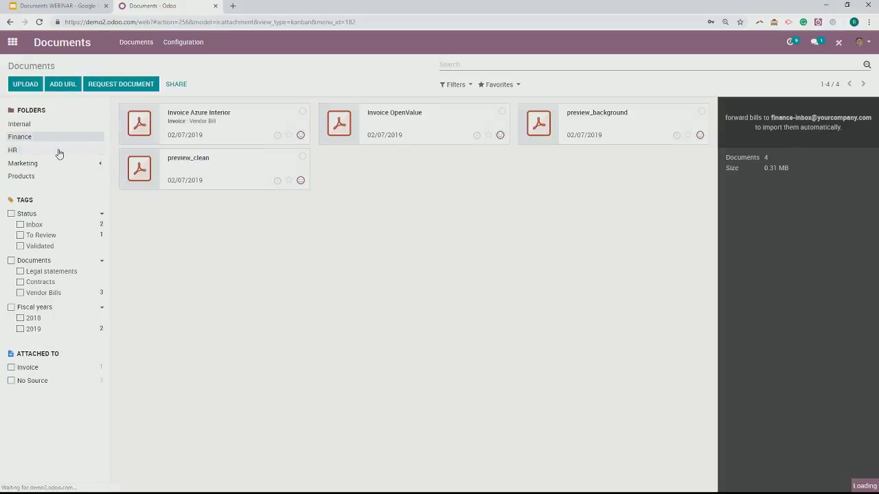
pyautogui.click(56, 165)
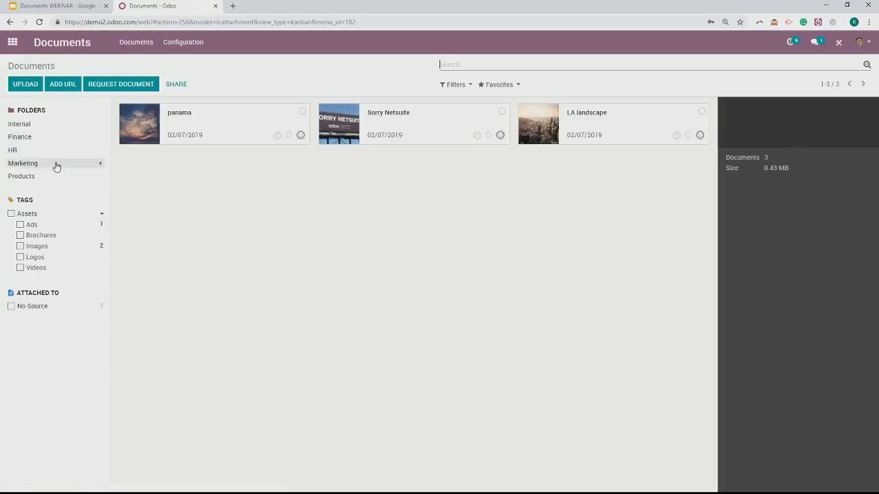
pyautogui.click(55, 177)
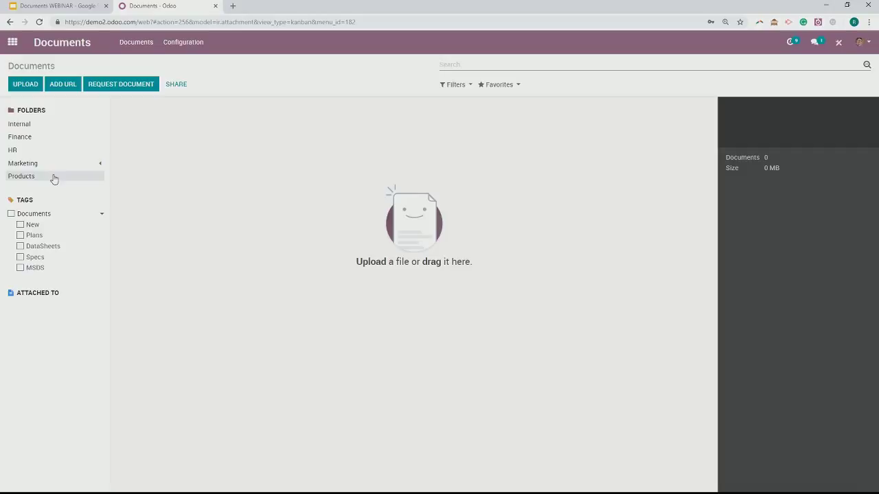
pyautogui.click(51, 130)
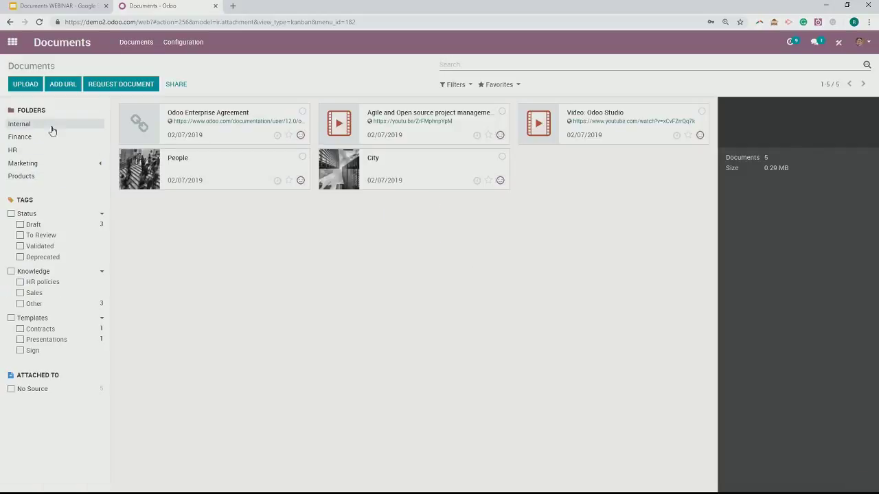
# Select the City document and browse the Downloads folder for a replacement file without choosing one.
pyautogui.click(404, 177)
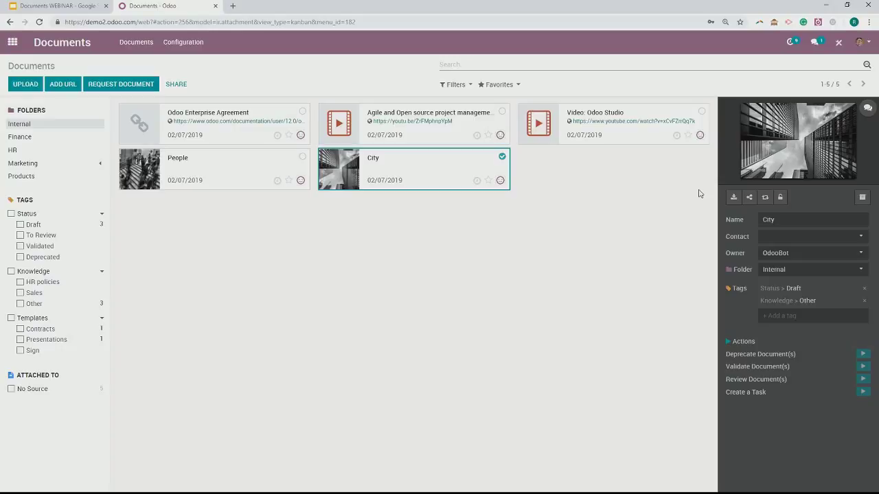
pyautogui.click(766, 199)
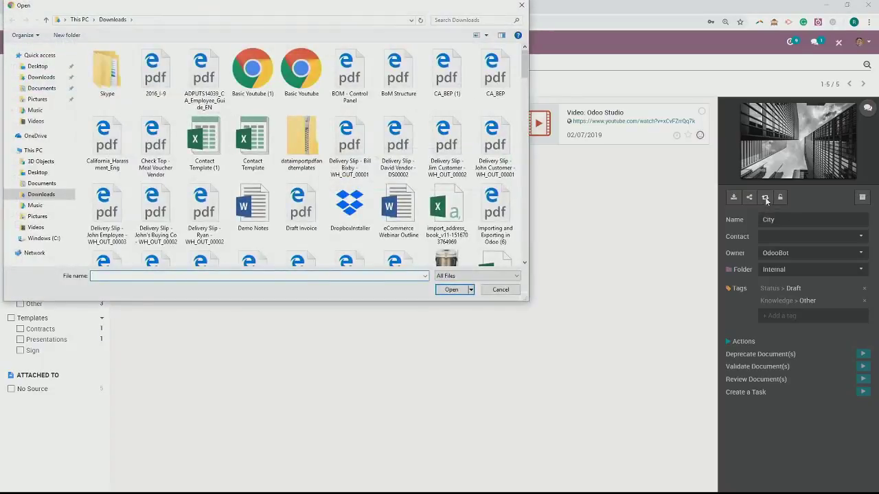
pyautogui.scroll(-2, 450, 185)
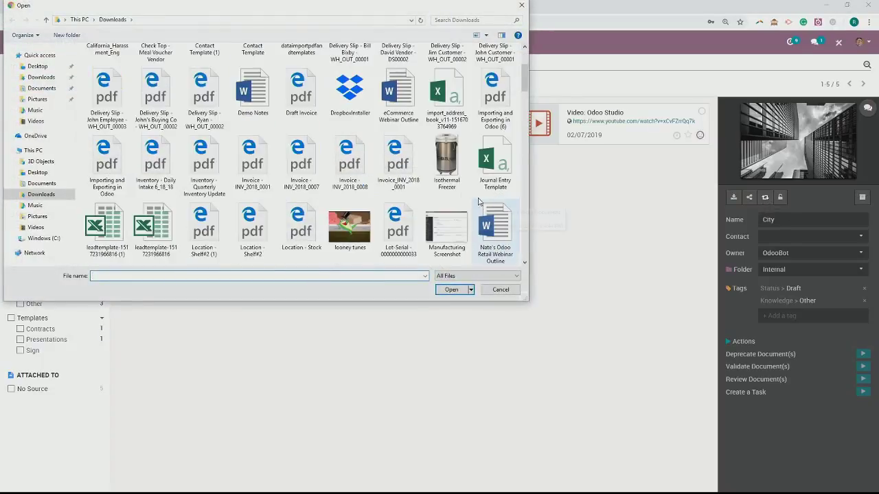
pyautogui.click(521, 5)
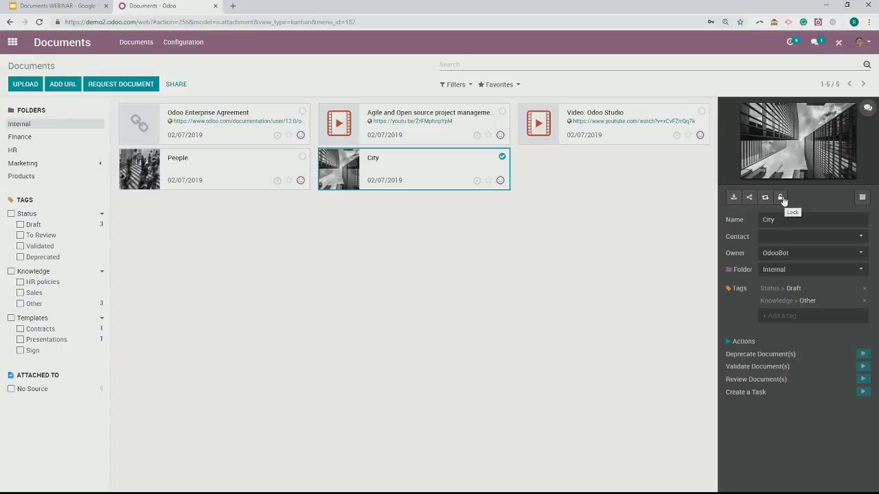
# Schedule a "To validate" activity on the City document with a due date of February 8, 2019.
pyautogui.click(862, 200)
pyautogui.click(867, 111)
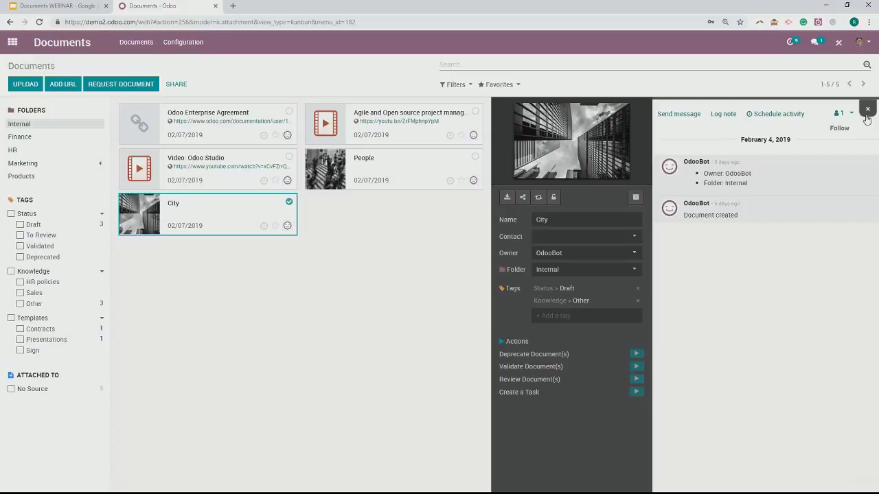
pyautogui.click(769, 117)
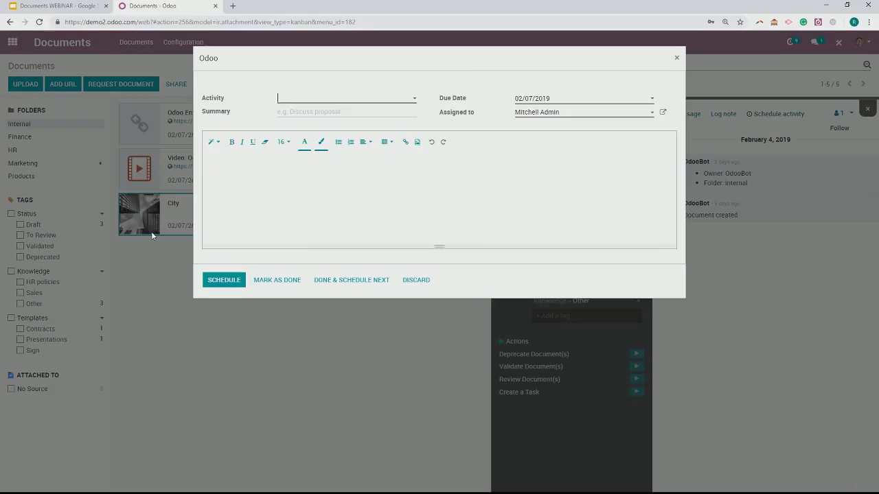
pyautogui.click(342, 103)
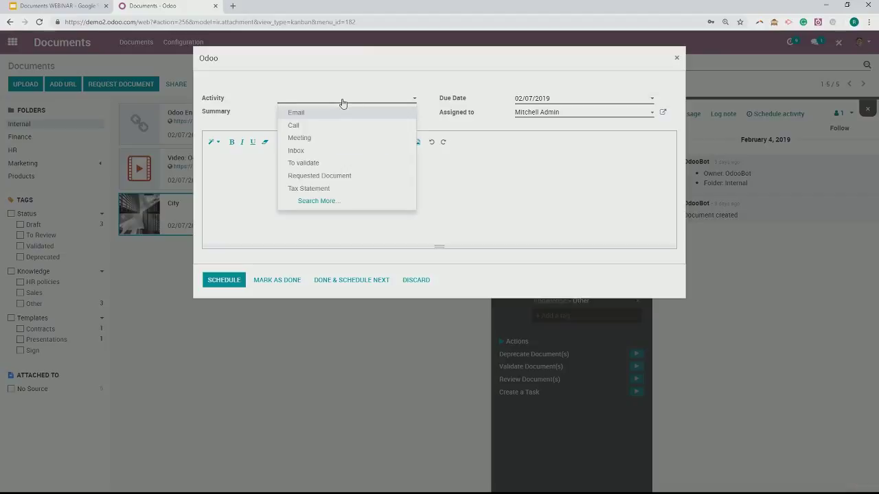
pyautogui.click(340, 163)
pyautogui.click(558, 97)
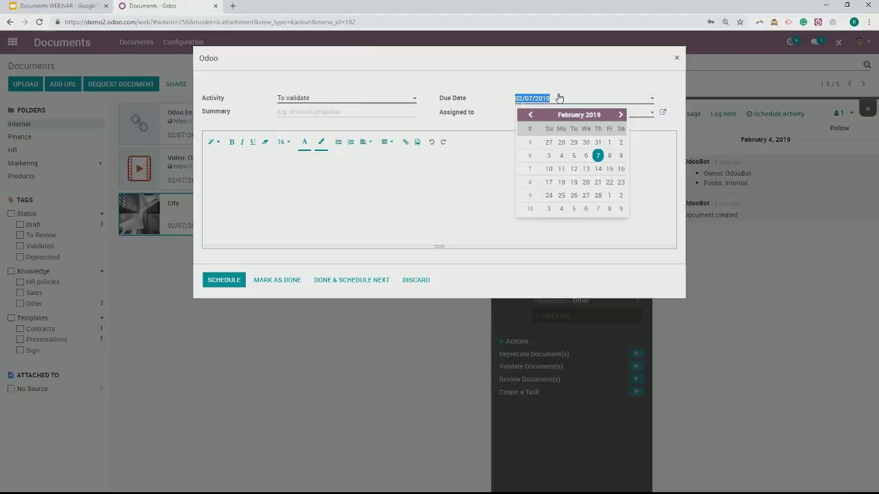
pyautogui.click(610, 158)
pyautogui.click(225, 280)
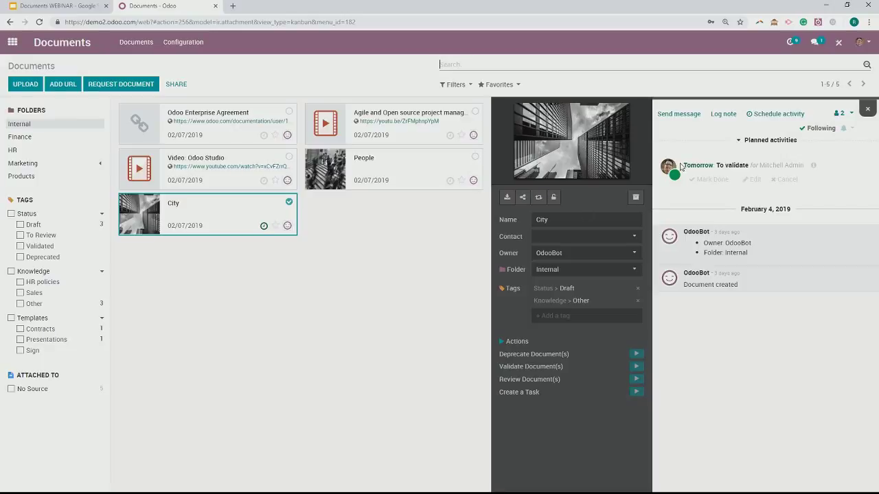
pyautogui.moveTo(702, 165); pyautogui.dragTo(724, 167)
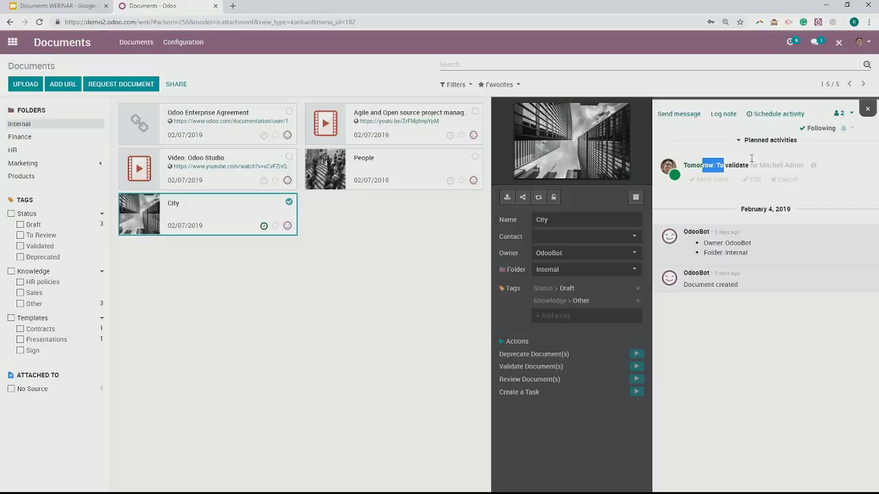
pyautogui.click(867, 115)
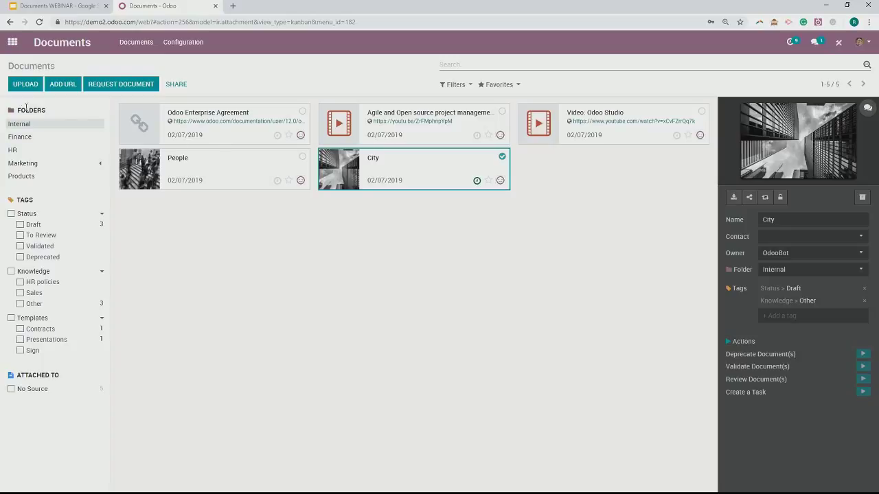
# Look through the Finance, HR and Marketing folders and examine the tags of the panama image.
pyautogui.click(21, 138)
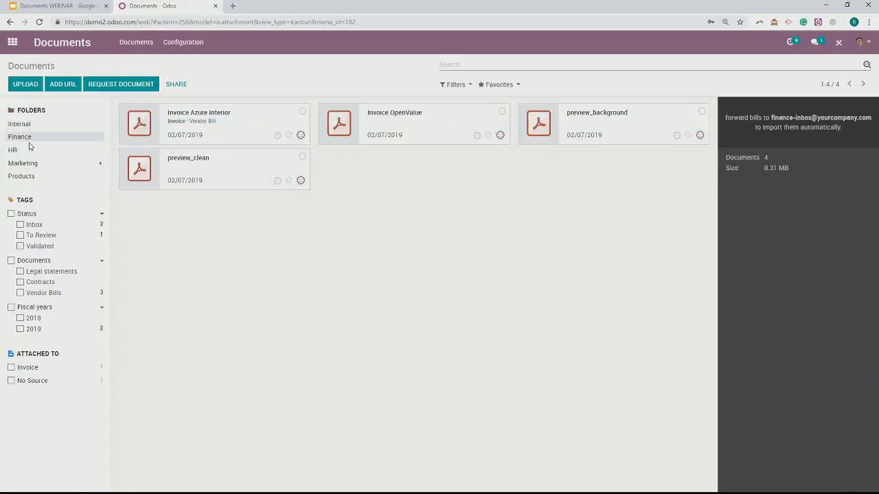
pyautogui.click(31, 151)
pyautogui.click(33, 168)
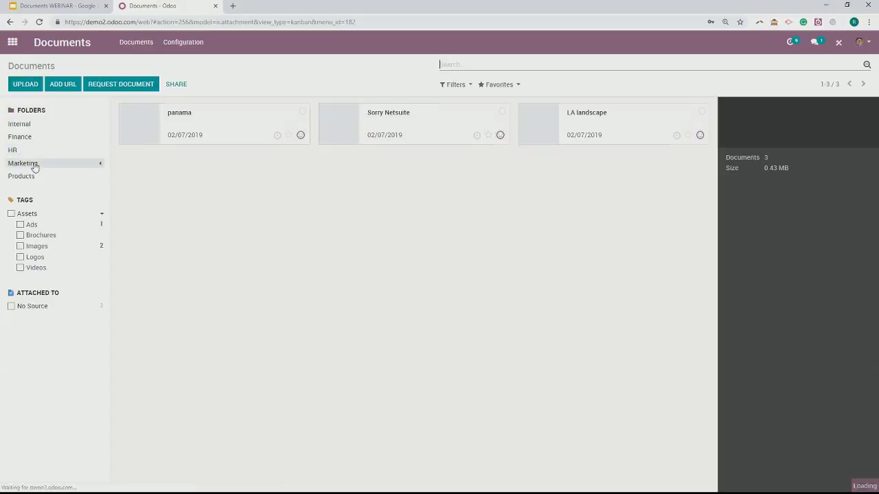
pyautogui.click(208, 144)
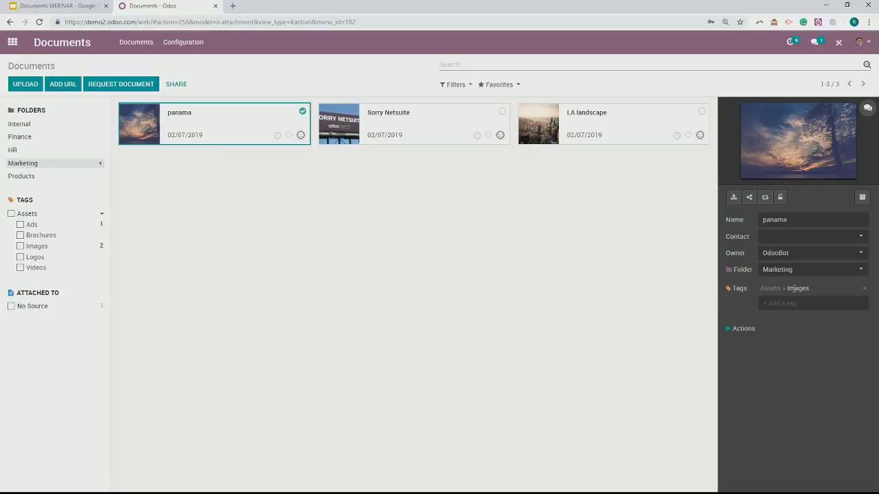
# Return to the Internal folder and examine the status and knowledge tags of the People document.
pyautogui.click(48, 123)
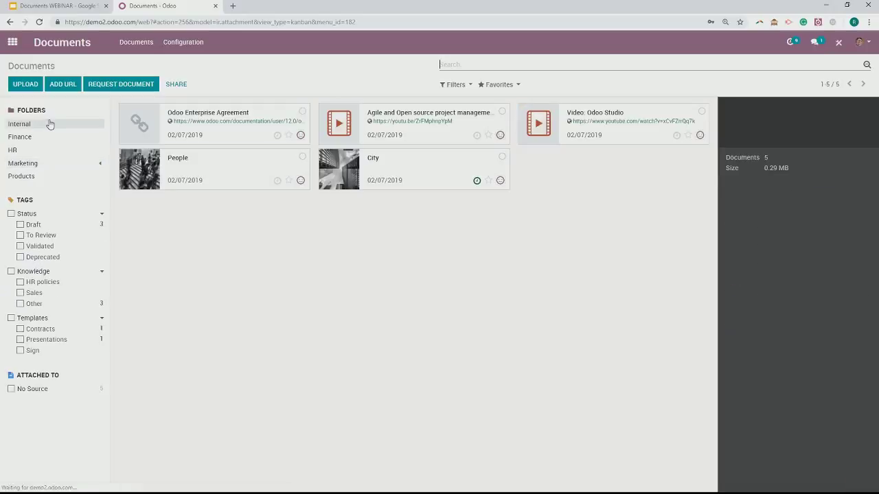
pyautogui.click(260, 173)
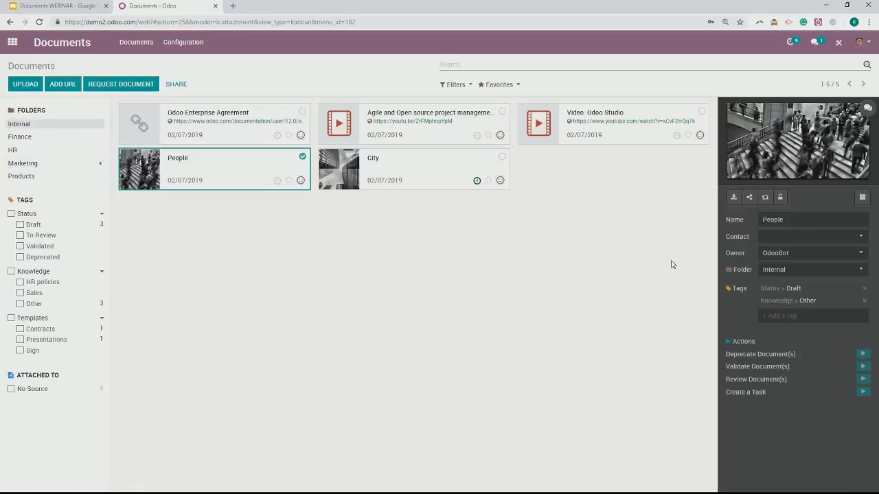
pyautogui.moveTo(762, 288); pyautogui.dragTo(794, 288)
pyautogui.click(526, 245)
# Filter the Internal folder by the Draft status, then by the Other knowledge tag, clearing each filter after viewing.
pyautogui.click(35, 226)
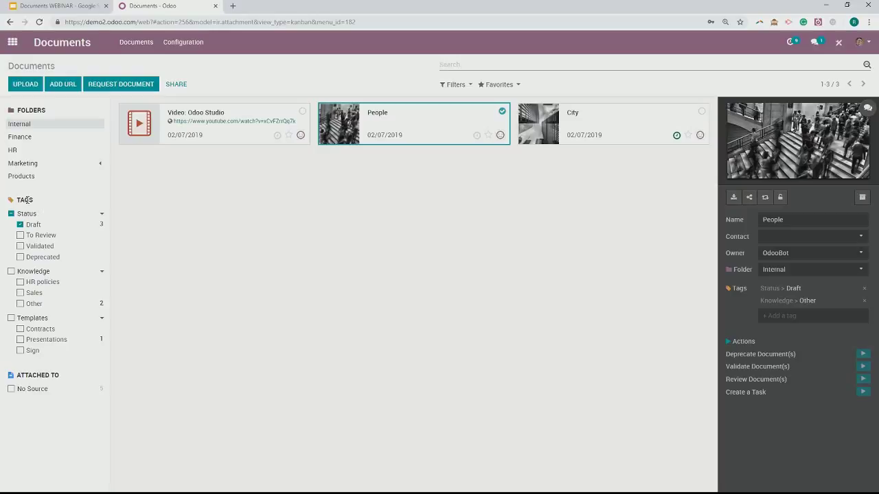
pyautogui.click(33, 225)
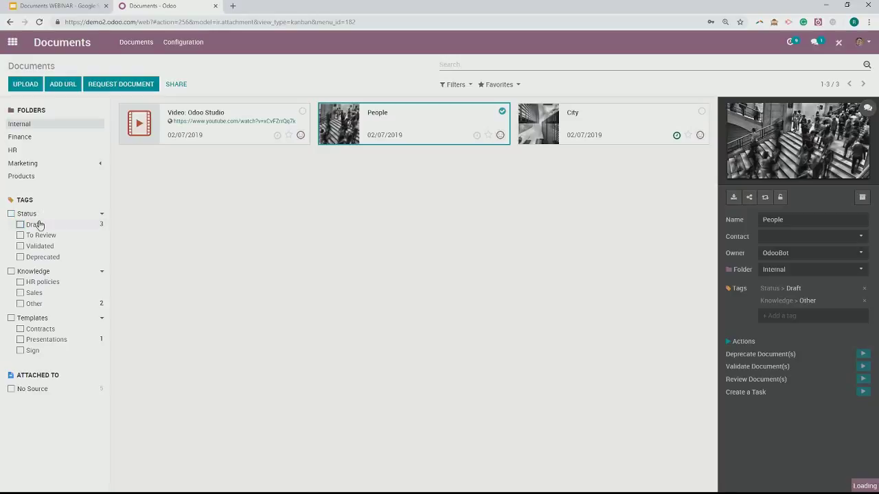
pyautogui.click(50, 307)
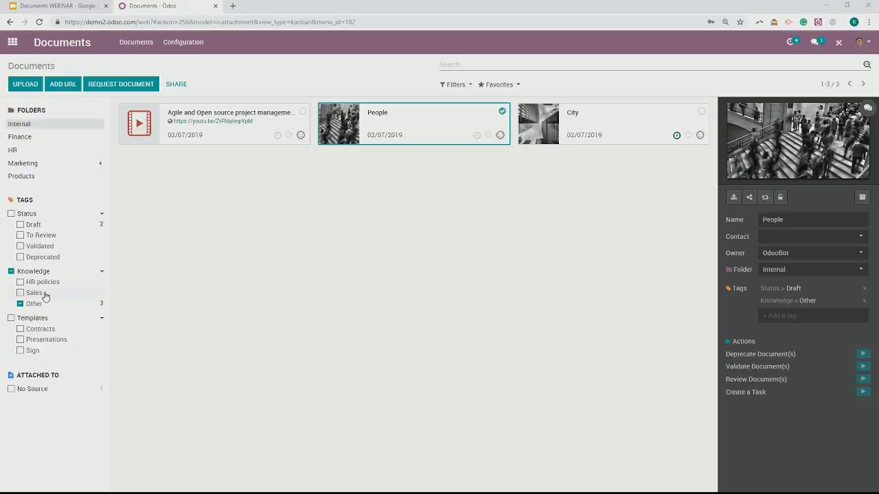
pyautogui.click(20, 303)
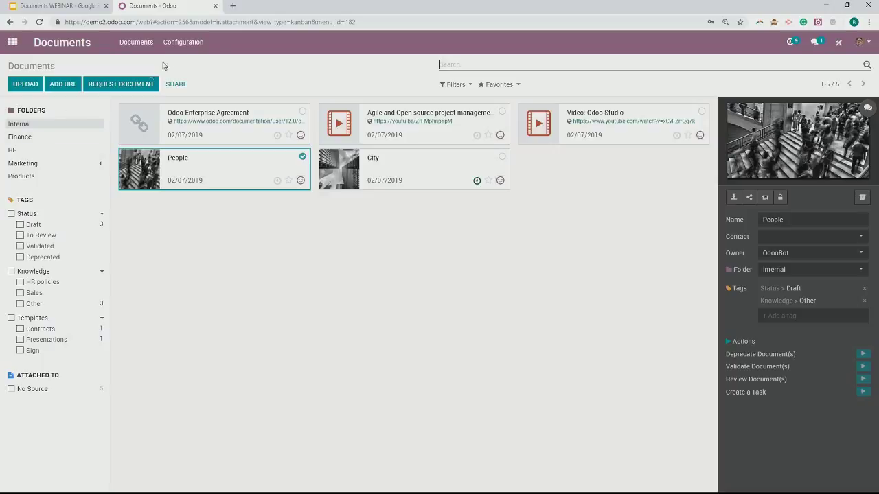
# Create a document folder named "Personal Information" with Internal as its parent folder and save it.
pyautogui.click(182, 48)
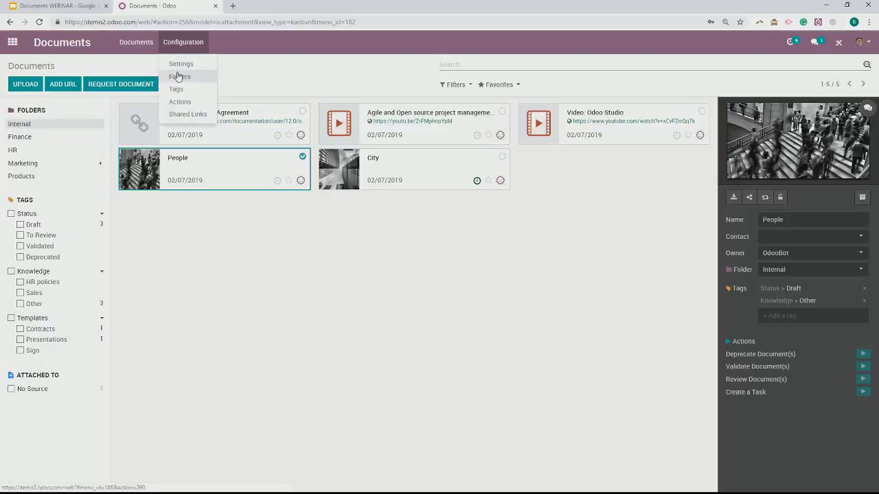
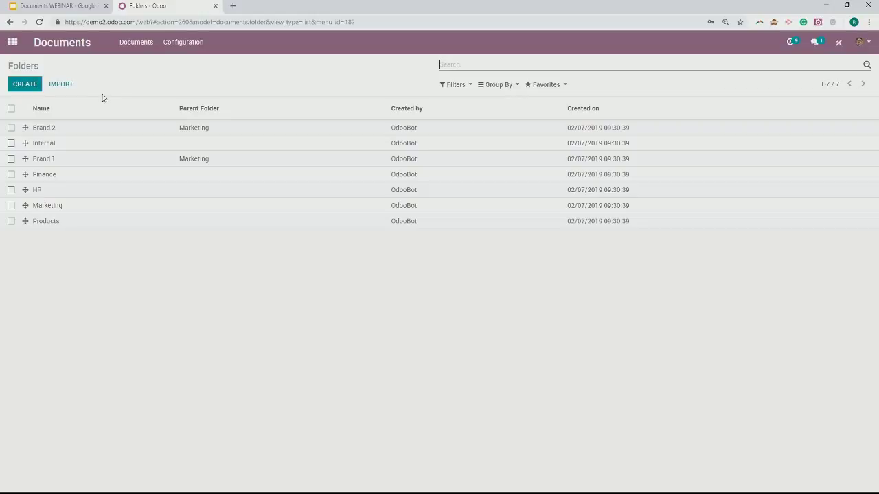
pyautogui.click(27, 85)
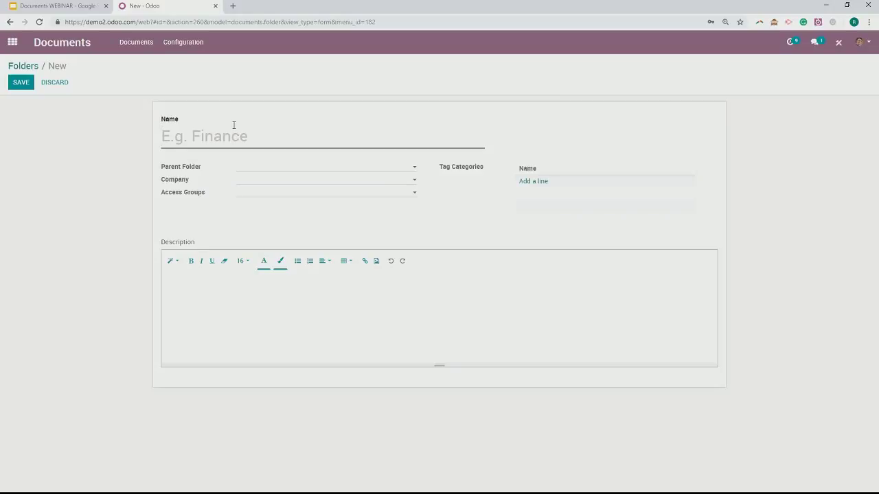
pyautogui.write('Personal Information')
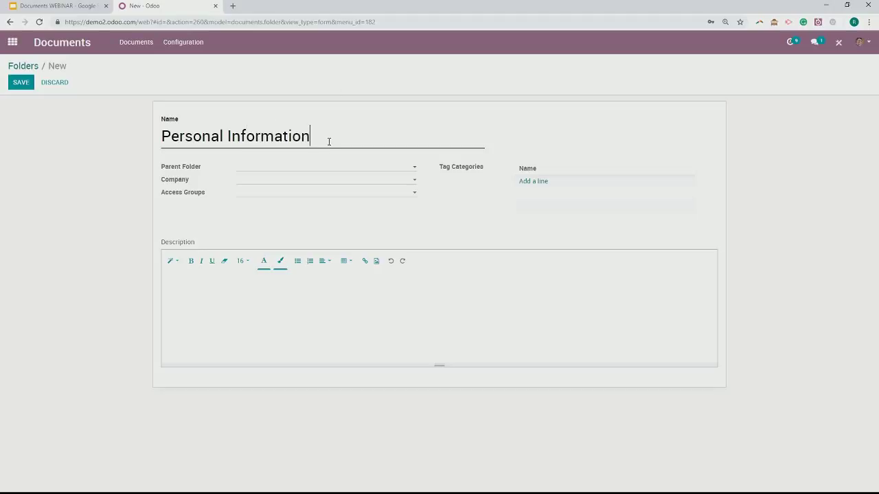
pyautogui.click(329, 169)
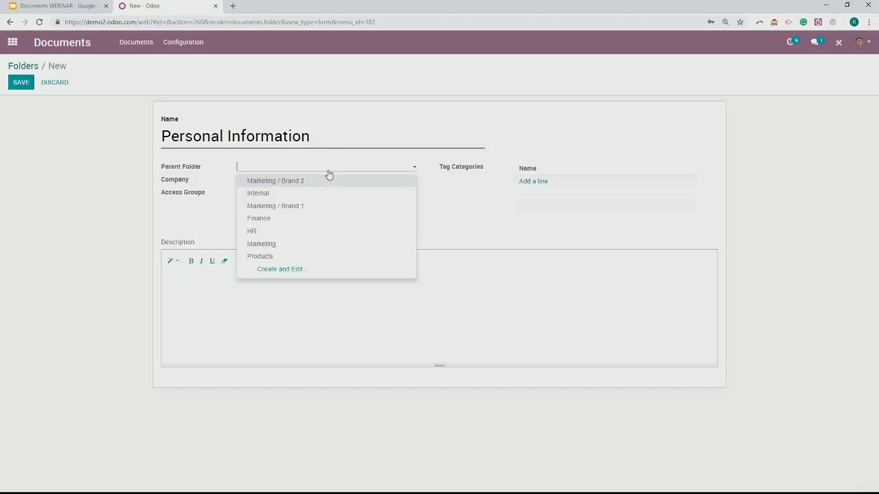
pyautogui.click(319, 193)
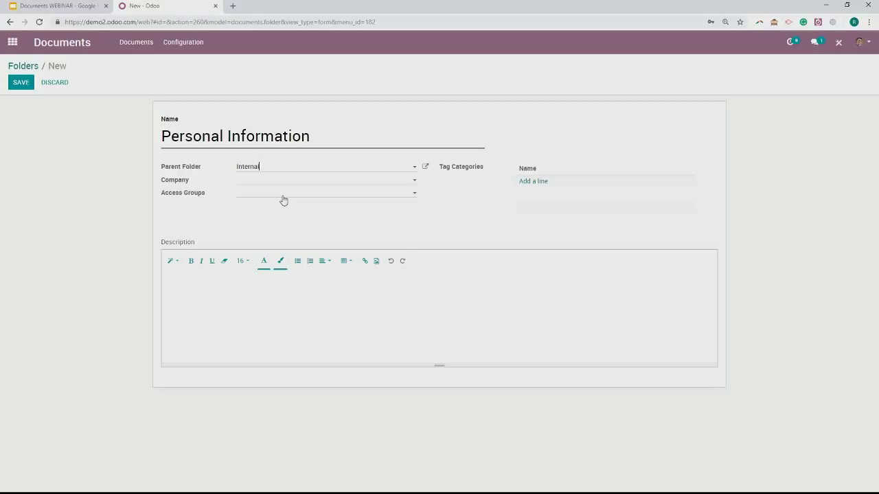
pyautogui.click(23, 86)
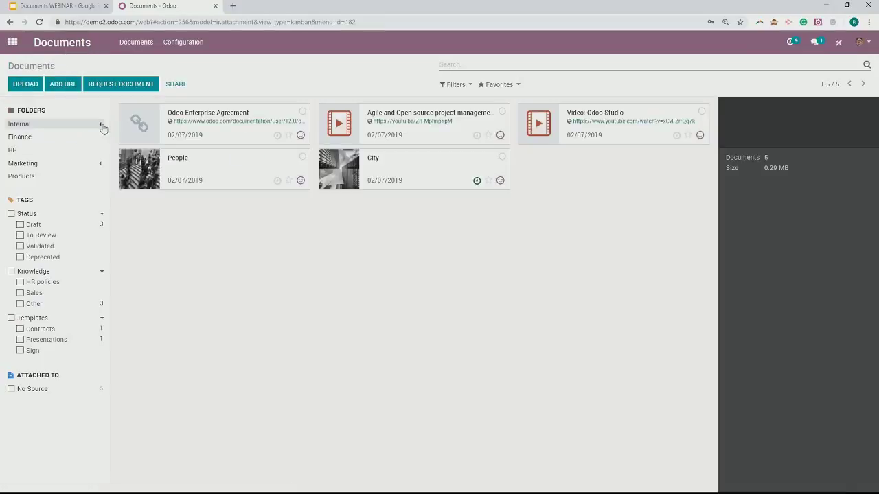
# View the Personal Information subfolder under Internal, then return to the Internal folder.
pyautogui.click(101, 126)
pyautogui.click(73, 134)
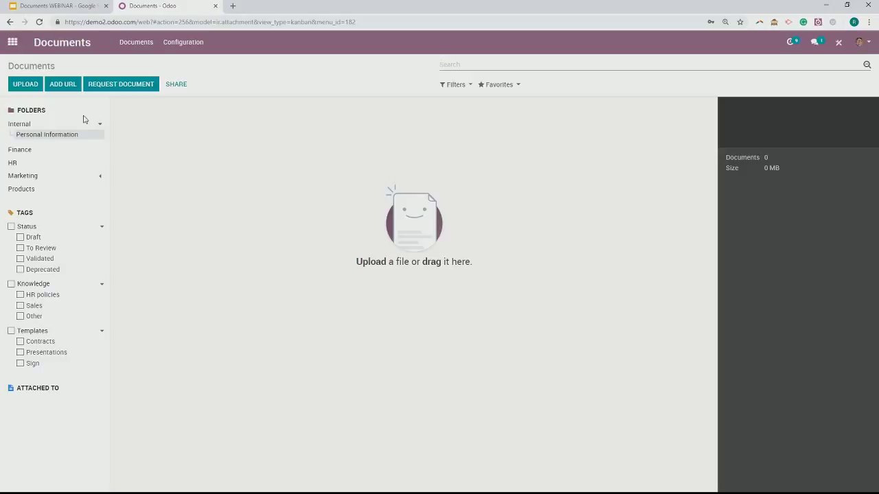
pyautogui.click(42, 127)
# Open a blank tag category form from the tag configuration and examine its available folder choices.
pyautogui.click(167, 45)
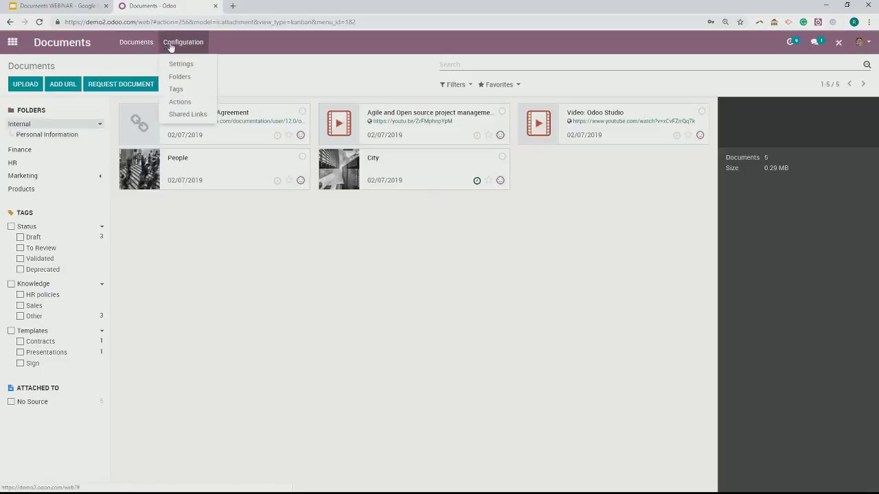
pyautogui.click(178, 97)
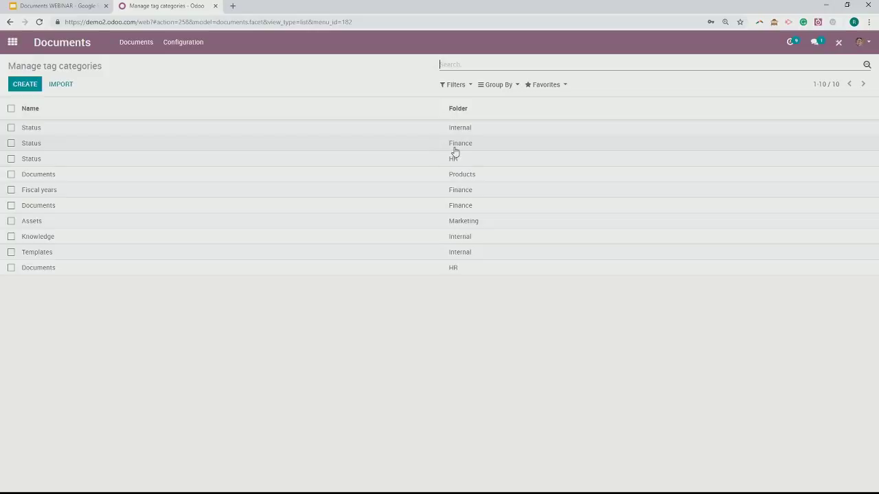
pyautogui.click(27, 83)
pyautogui.click(303, 136)
pyautogui.click(267, 171)
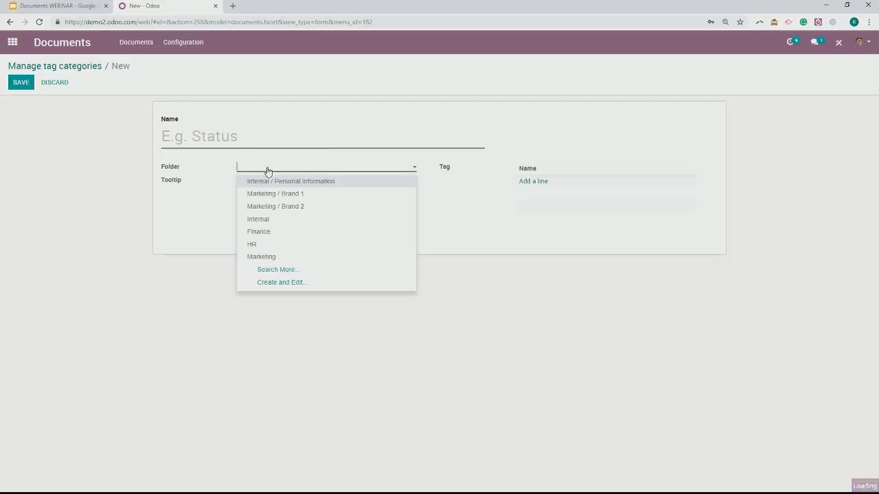
pyautogui.click(267, 171)
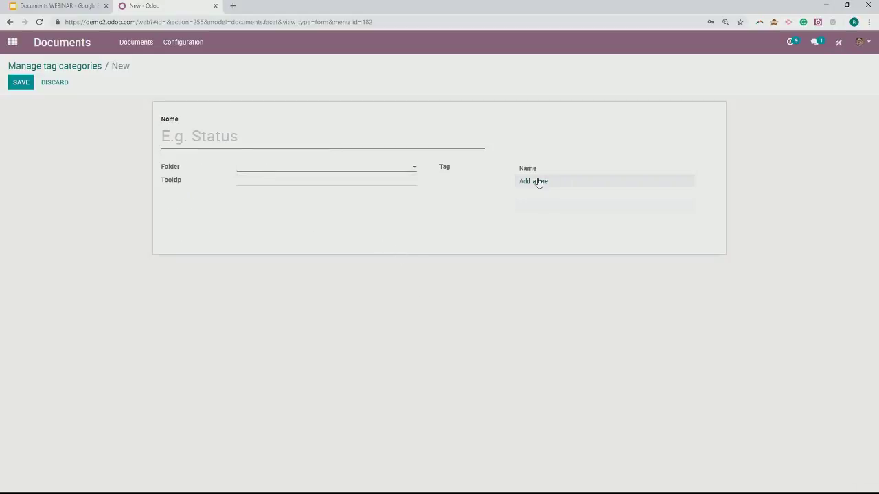
# Open the Personal Information folder's configuration record in edit mode to examine its tag category and access fields.
pyautogui.click(182, 42)
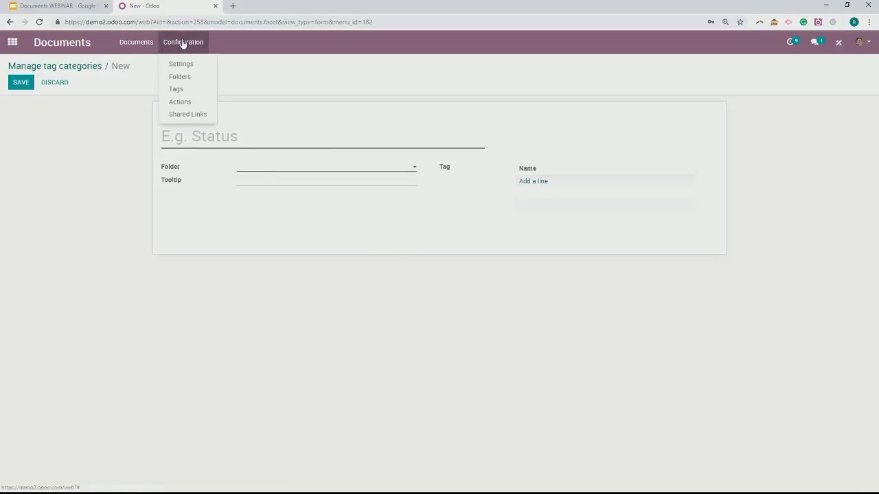
pyautogui.click(180, 84)
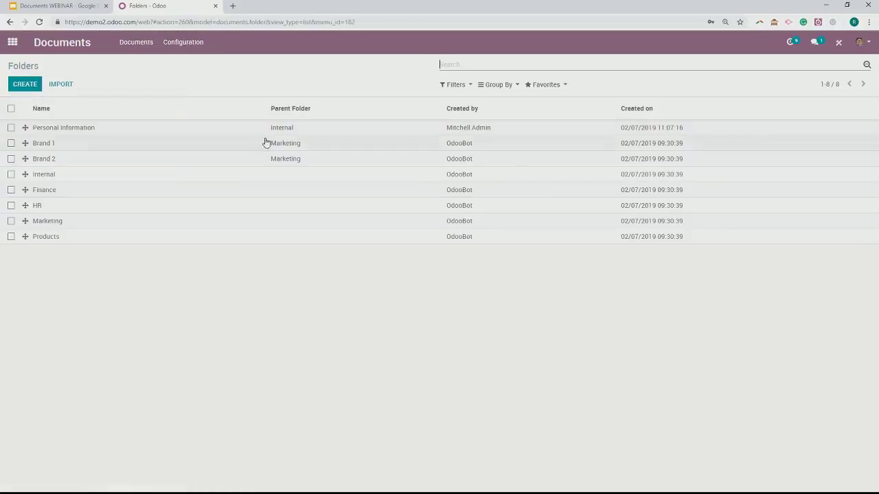
pyautogui.click(269, 130)
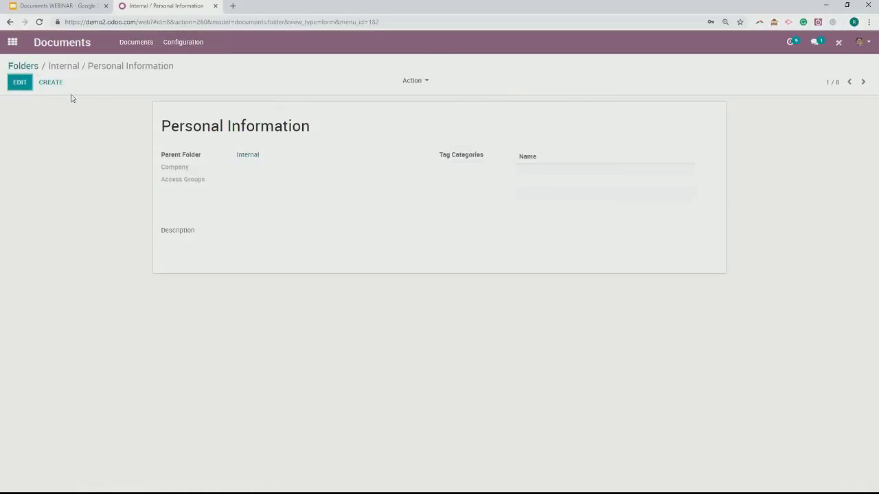
pyautogui.click(16, 81)
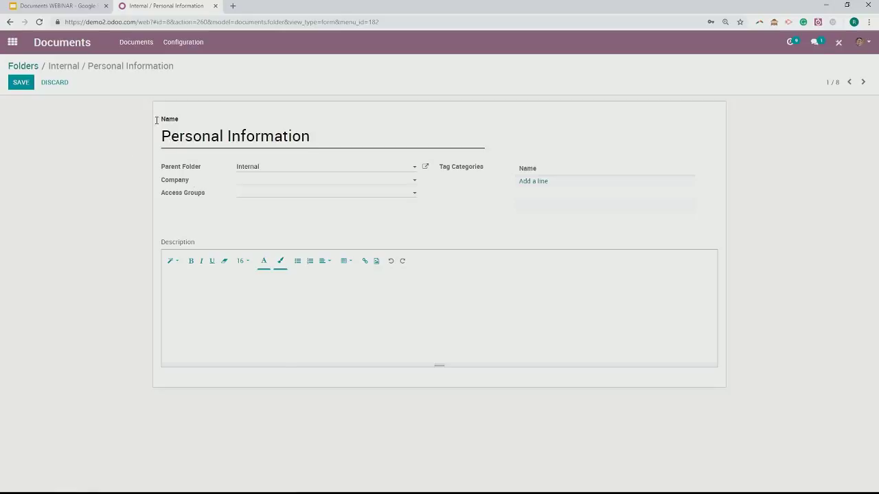
# Return to the document overview and preview the Invoice Azure Interior PDF in the Finance folder, closing the preview after reading.
pyautogui.click(13, 42)
pyautogui.click(407, 220)
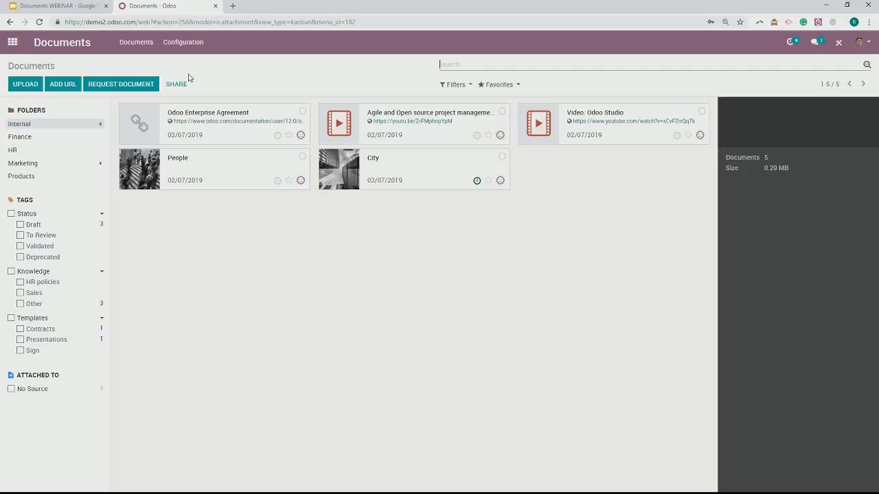
pyautogui.click(62, 136)
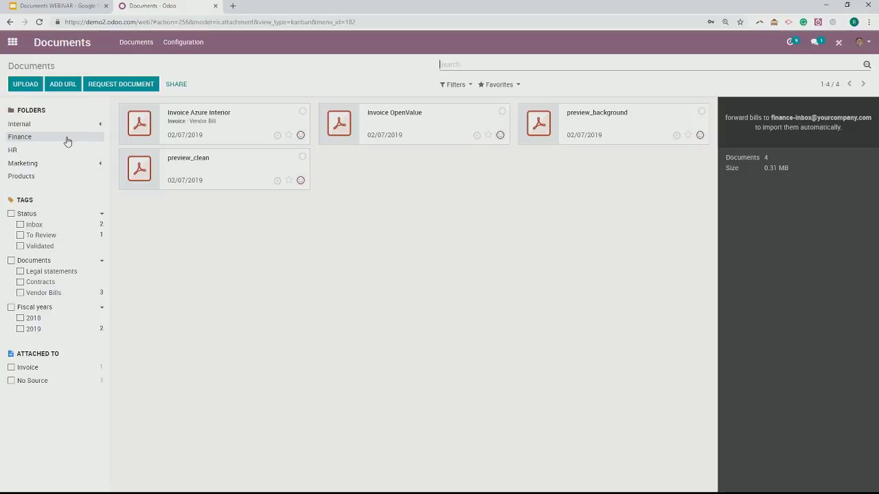
pyautogui.click(212, 117)
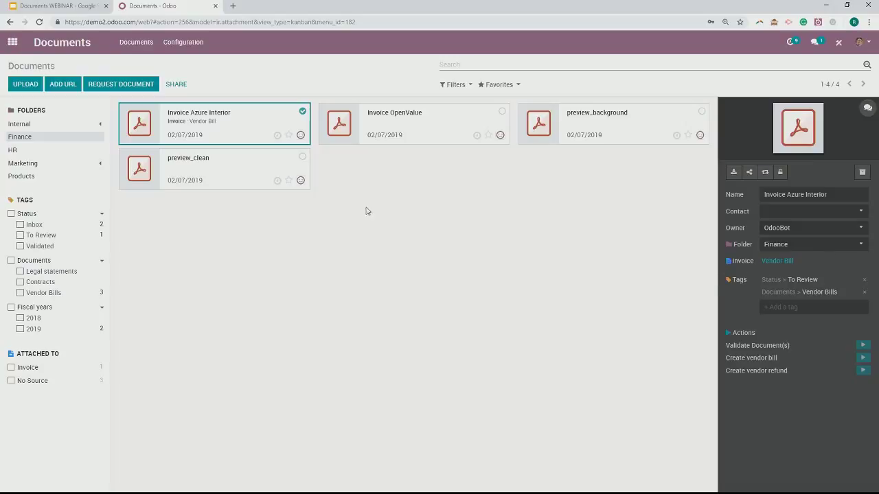
pyautogui.click(199, 121)
pyautogui.click(199, 122)
pyautogui.click(803, 129)
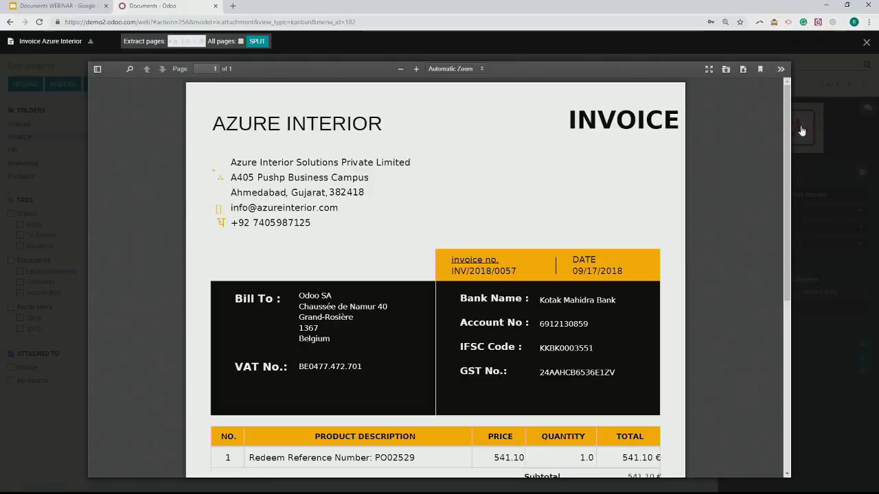
pyautogui.scroll(-1, 381, 202)
pyautogui.scroll(1, 382, 205)
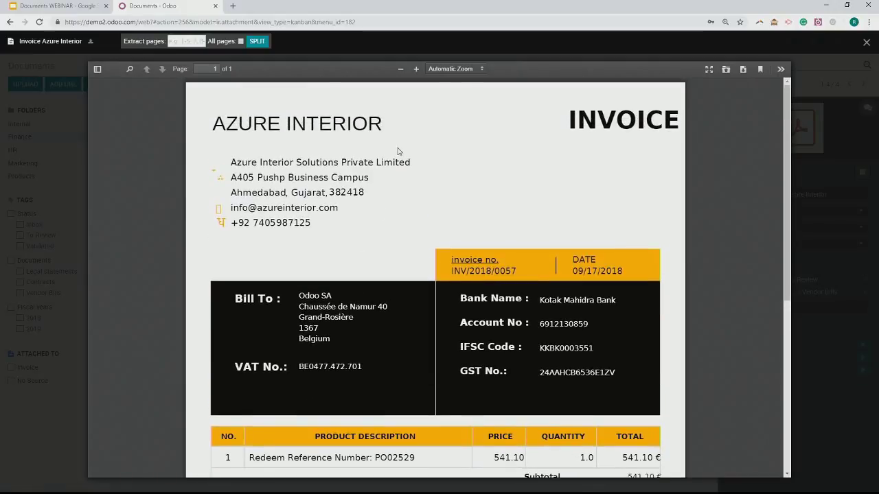
pyautogui.click(866, 44)
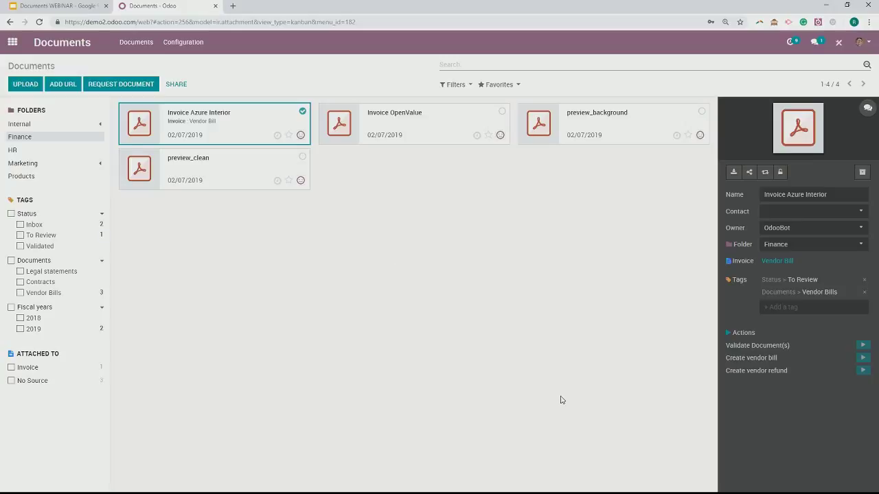
# Create a vendor bill from Invoice Azure Interior, extract its data through OCR, and return to the documents.
pyautogui.click(863, 358)
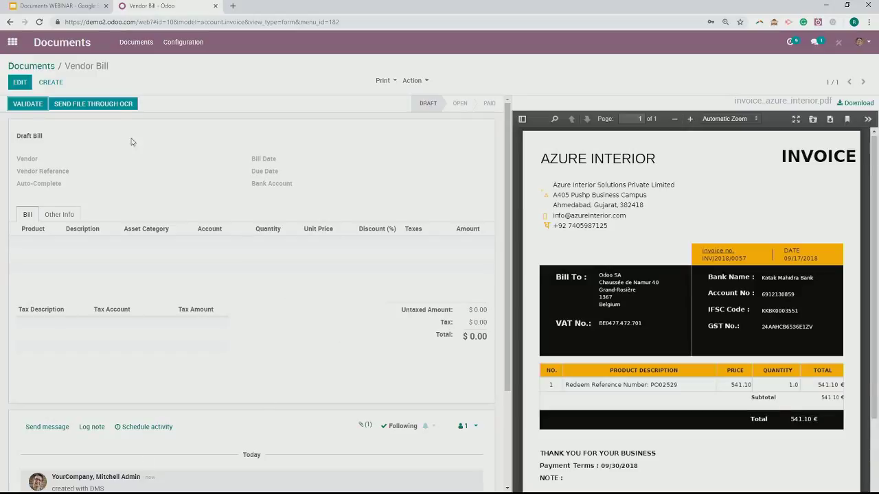
pyautogui.click(114, 105)
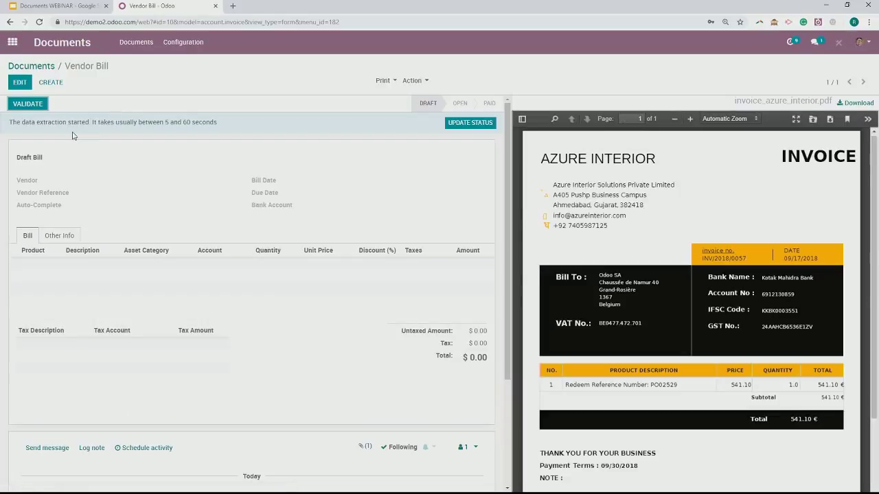
pyautogui.click(471, 128)
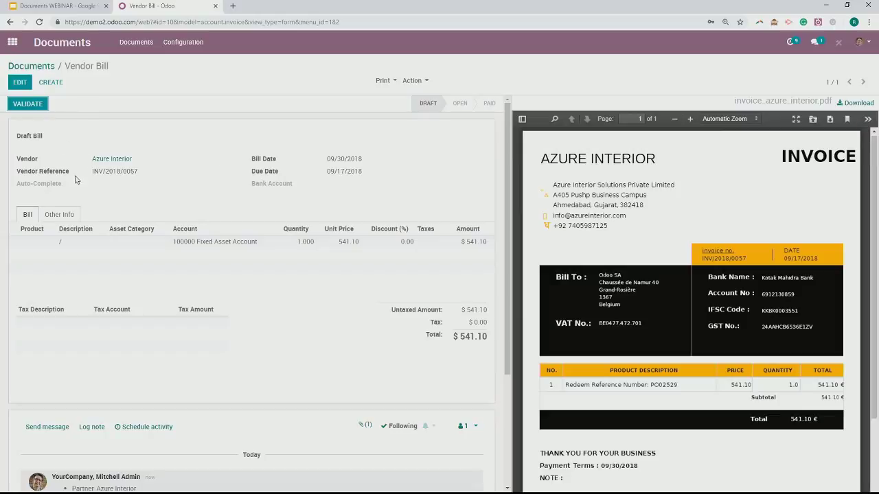
pyautogui.moveTo(77, 173); pyautogui.dragTo(140, 178)
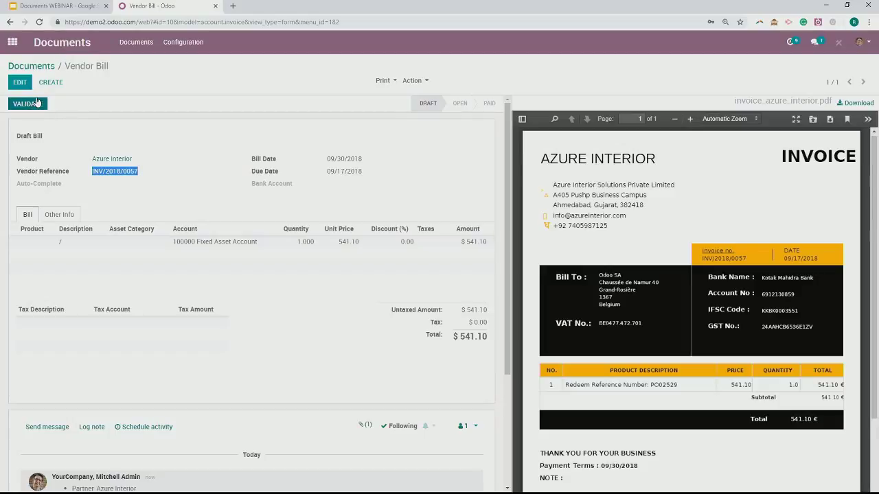
pyautogui.click(42, 66)
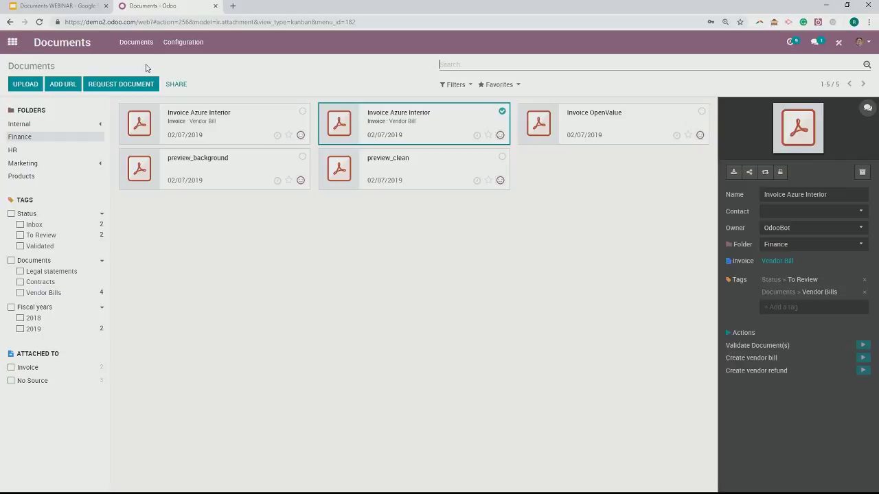
# Request a file named "New Document" in the Finance folder, keeping the default owner and no tags.
pyautogui.click(102, 85)
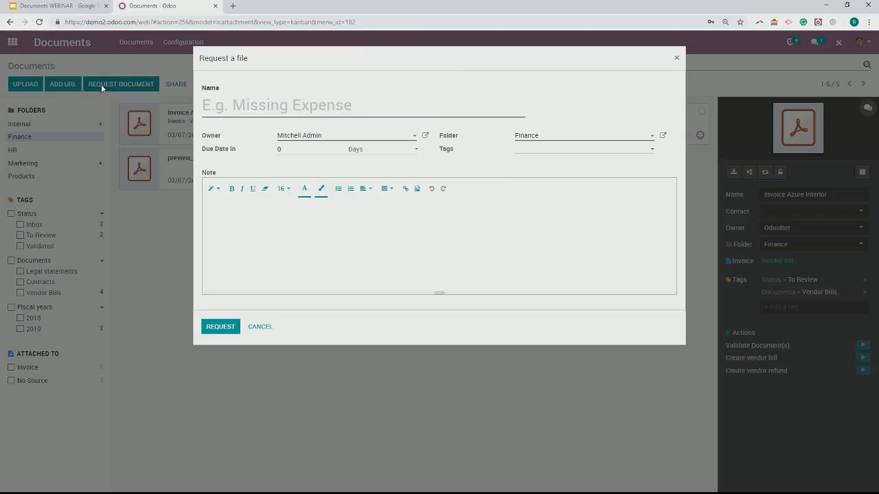
pyautogui.click(242, 106)
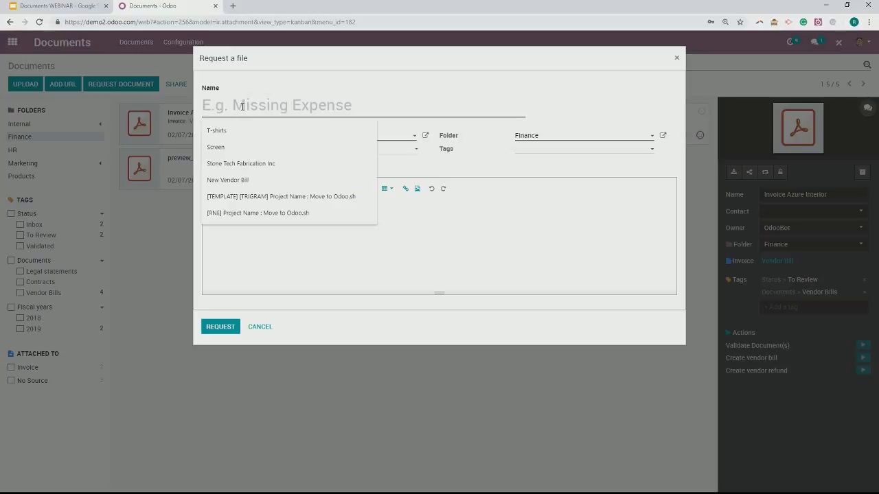
pyautogui.write('New Document')
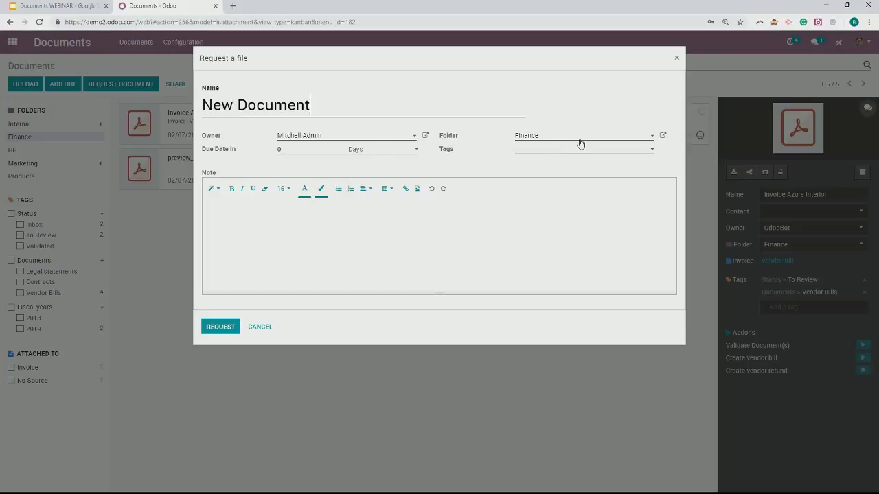
pyautogui.click(548, 155)
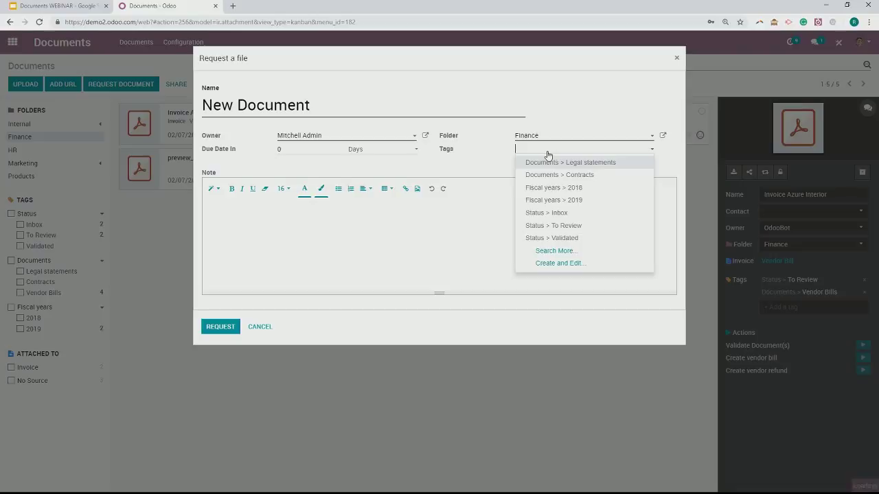
pyautogui.click(547, 155)
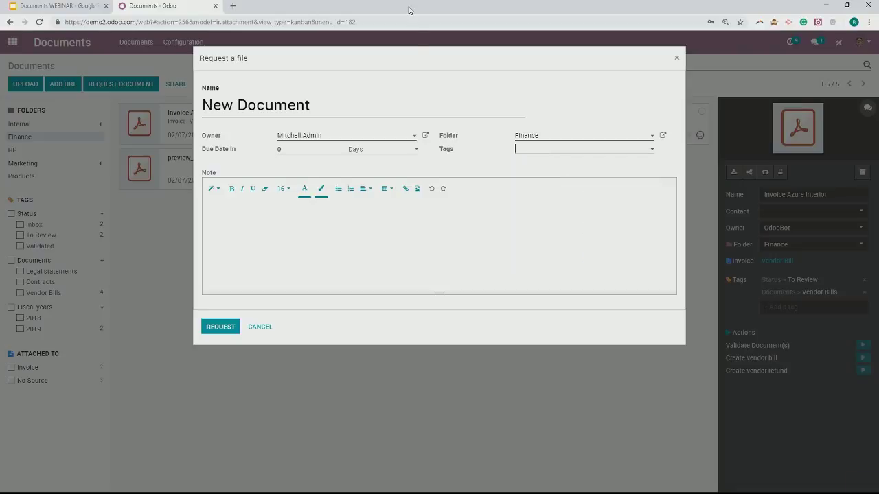
pyautogui.click(221, 327)
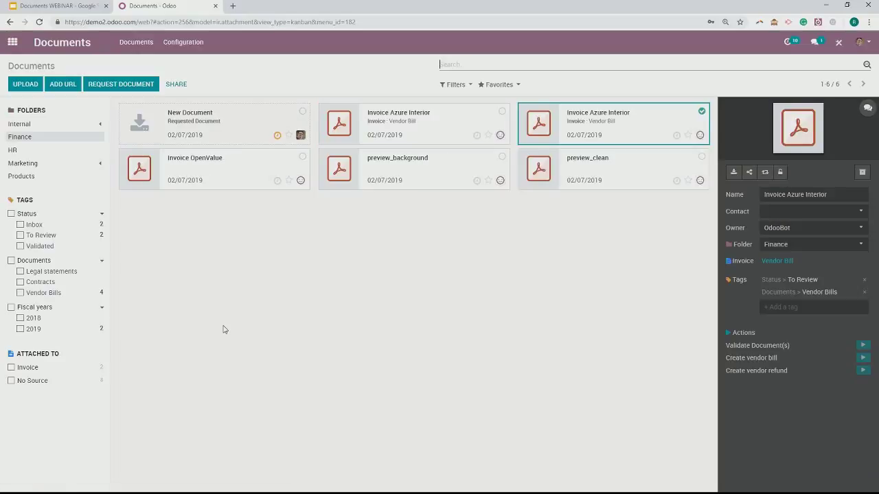
# Examine the planned activity and message history of the requested New Document.
pyautogui.click(278, 138)
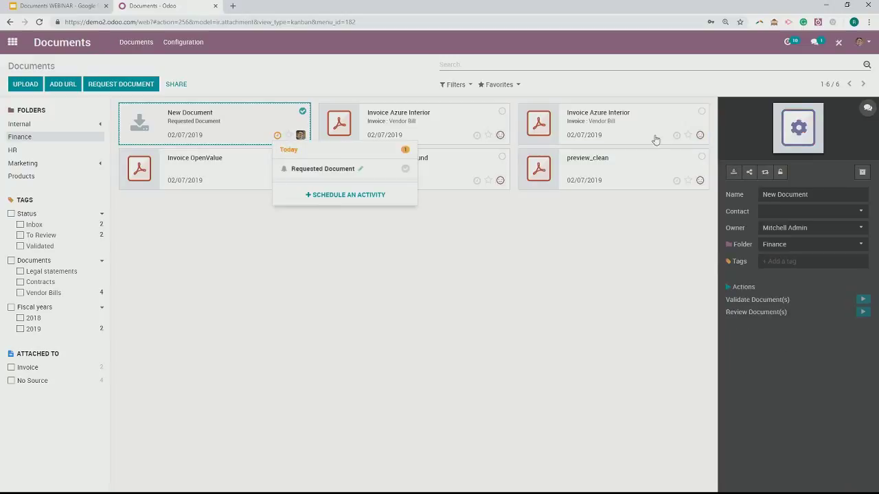
pyautogui.click(864, 112)
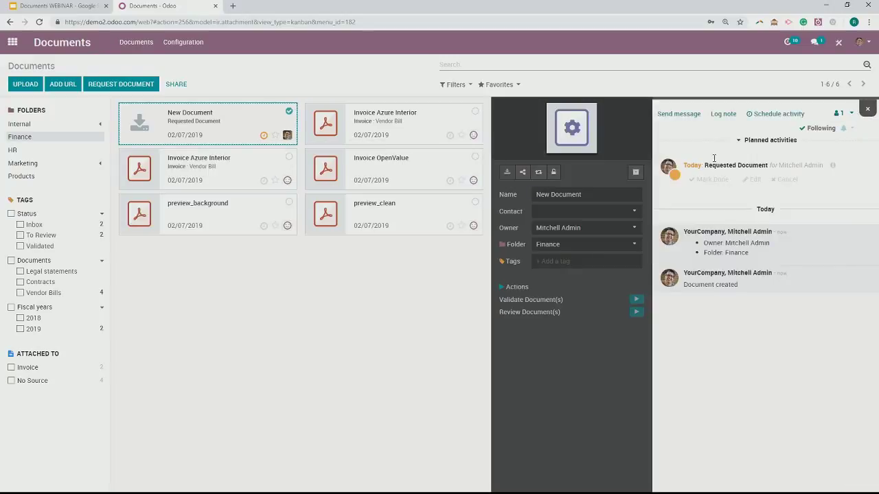
# Close the requested document's message history and select Invoice OpenValue and both Invoice Azure Interior files in the Finance folder.
pyautogui.moveTo(705, 166); pyautogui.dragTo(820, 166)
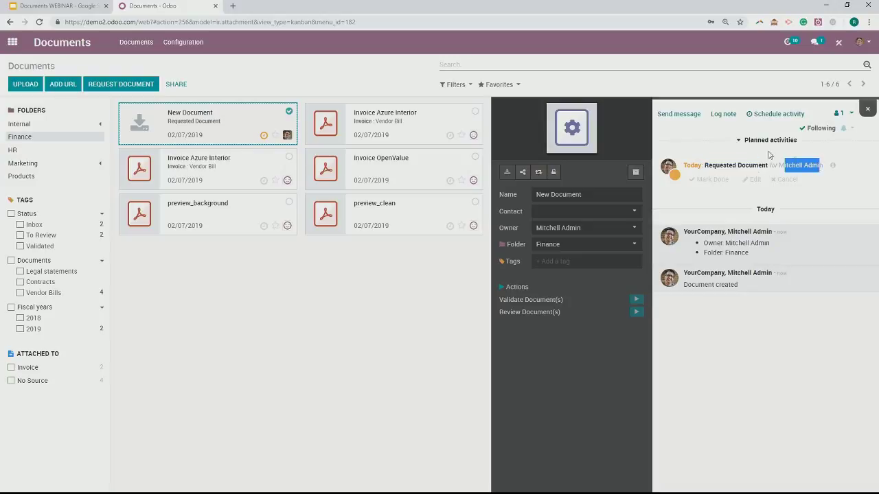
pyautogui.click(866, 109)
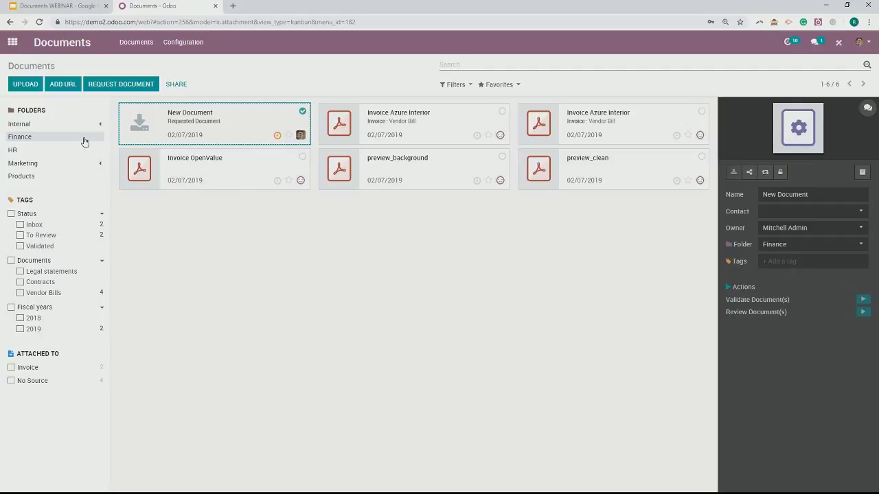
pyautogui.keyDown('shift'); pyautogui.click(261, 171); pyautogui.keyUp('shift')
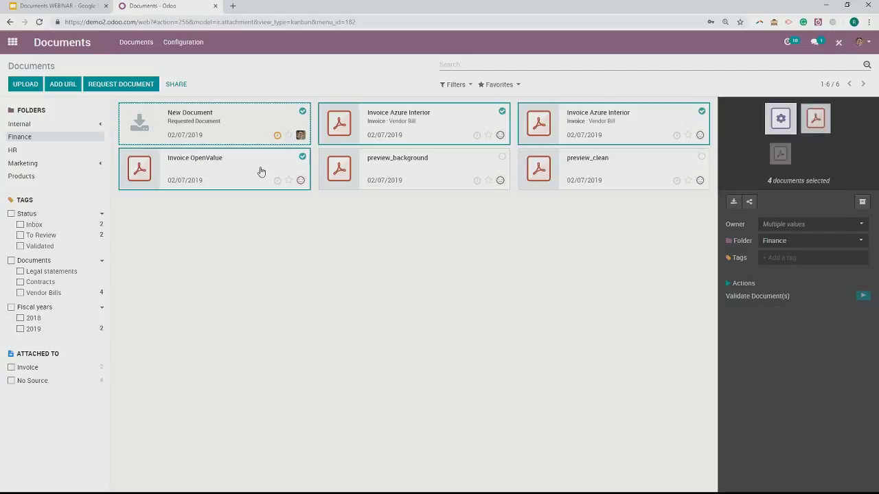
pyautogui.keyDown('shift'); pyautogui.click(449, 181); pyautogui.keyUp('shift')
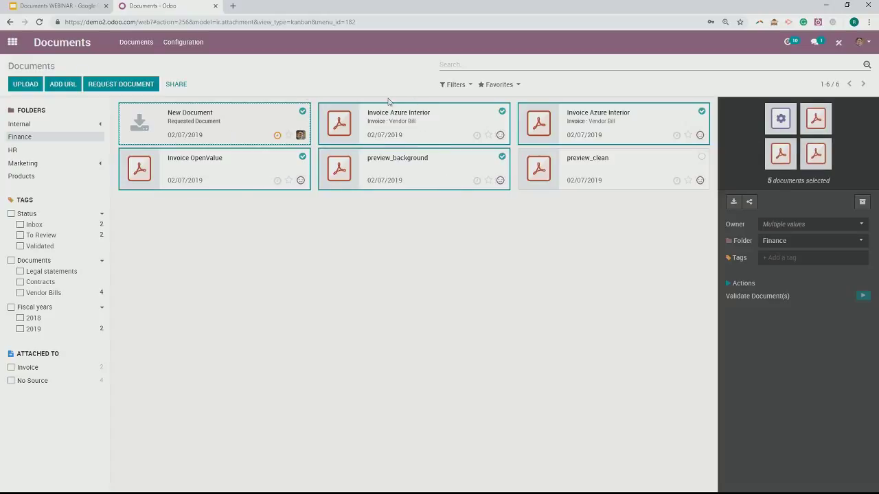
pyautogui.click(258, 111)
pyautogui.click(257, 169)
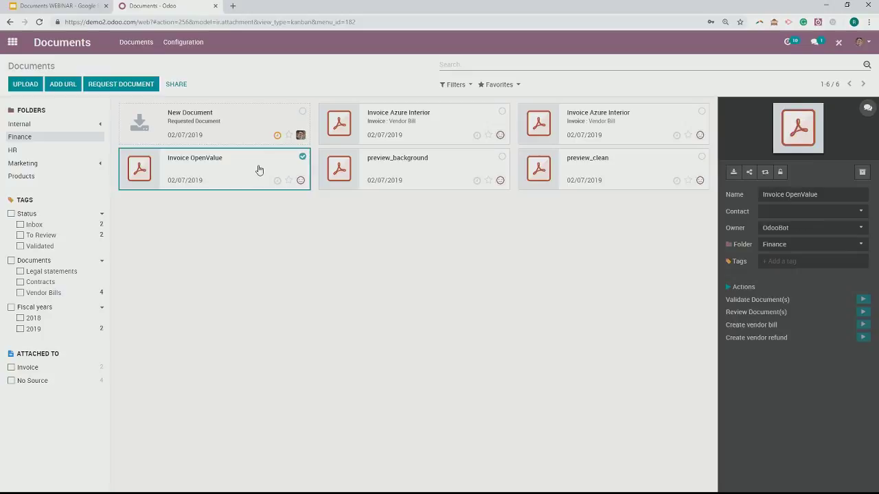
pyautogui.keyDown('shift'); pyautogui.click(382, 171); pyautogui.keyUp('shift')
pyautogui.keyDown('shift'); pyautogui.click(414, 137); pyautogui.keyUp('shift')
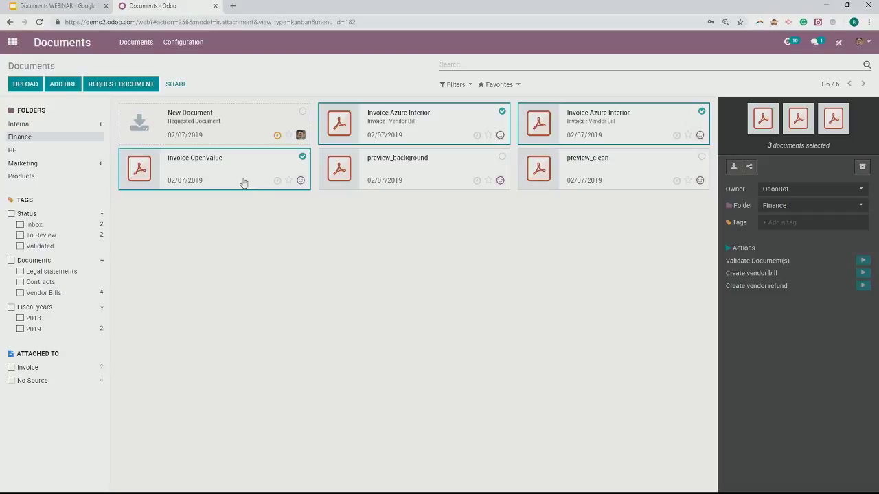
# Generate a download-only share link and fill in the name "invoices" with validity until 02/08/2019.
pyautogui.click(176, 84)
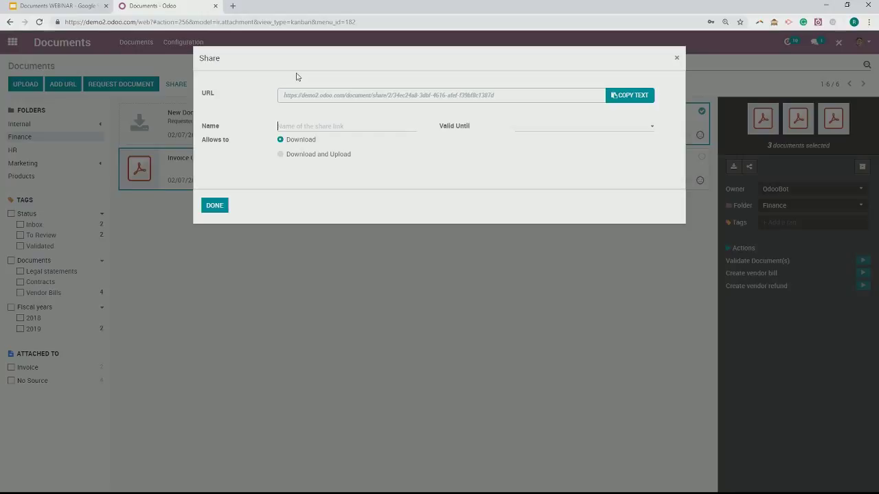
pyautogui.click(348, 127)
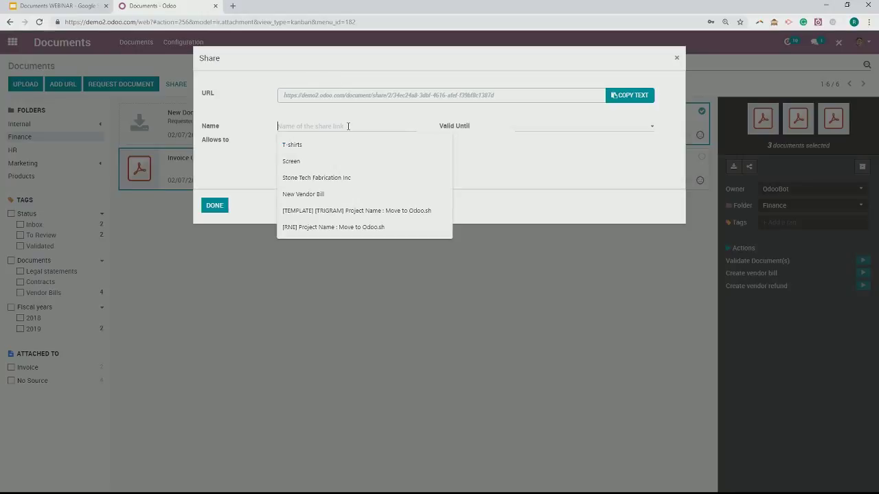
pyautogui.click(314, 144)
pyautogui.hotkey('ctrl', 'a')
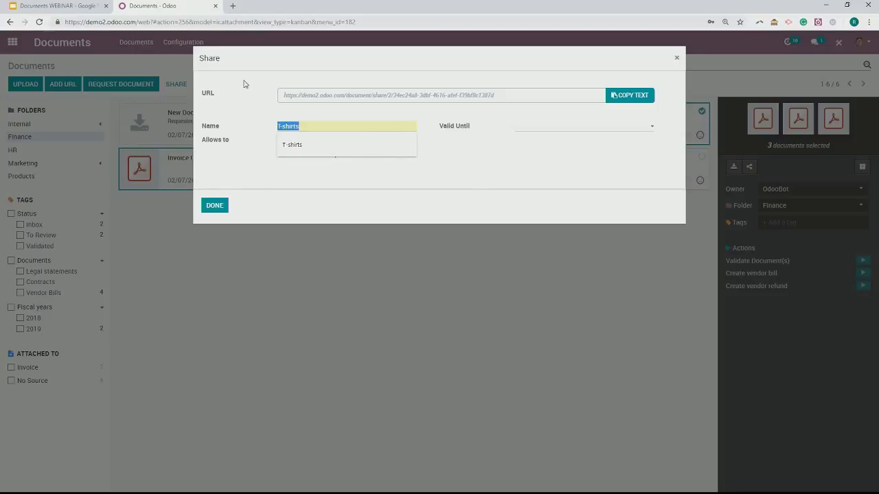
pyautogui.write('\\invoices')
pyautogui.click(280, 126)
pyautogui.press('BackSpace')
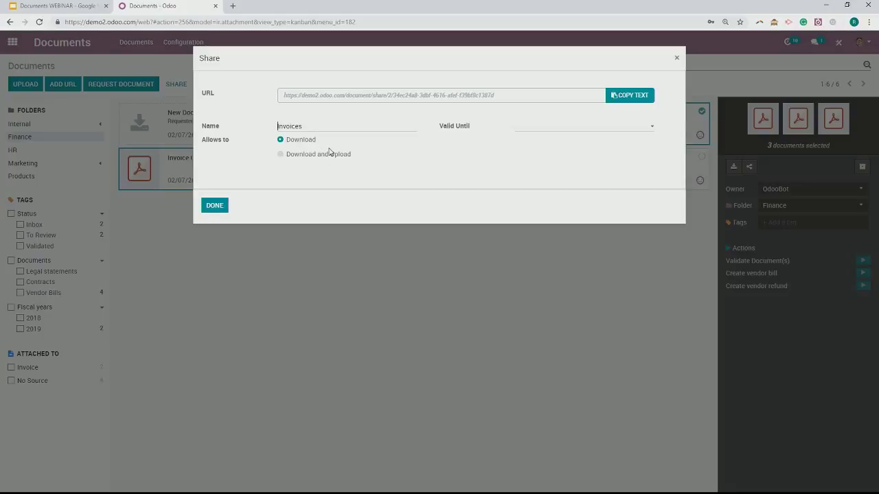
pyautogui.click(592, 130)
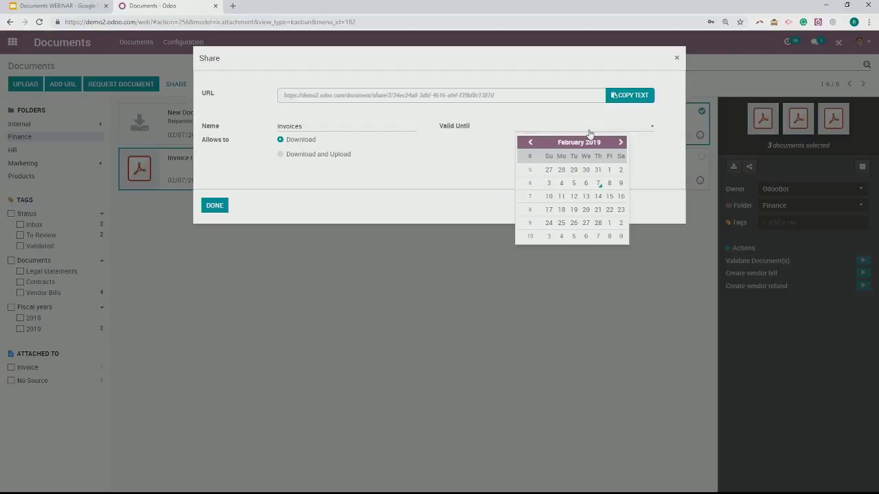
pyautogui.click(609, 184)
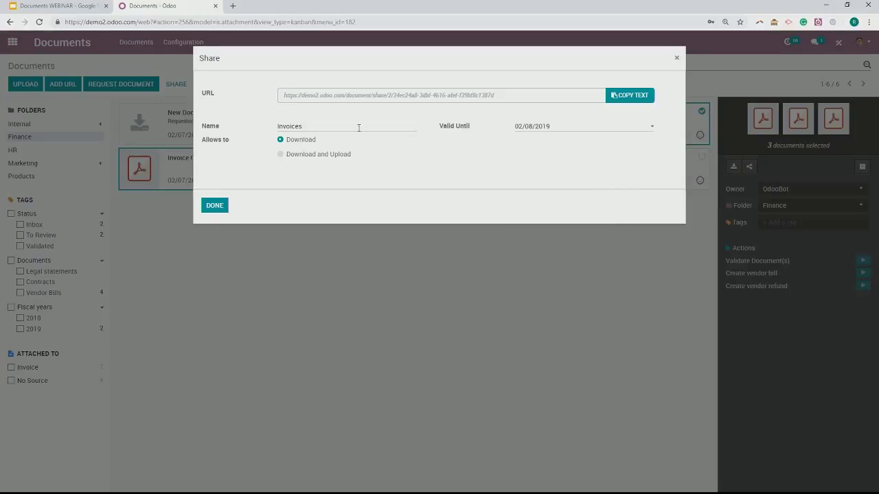
# Copy the share URL, view the shared documents page in a new browser tab, and close the page and the share dialog.
pyautogui.click(420, 95)
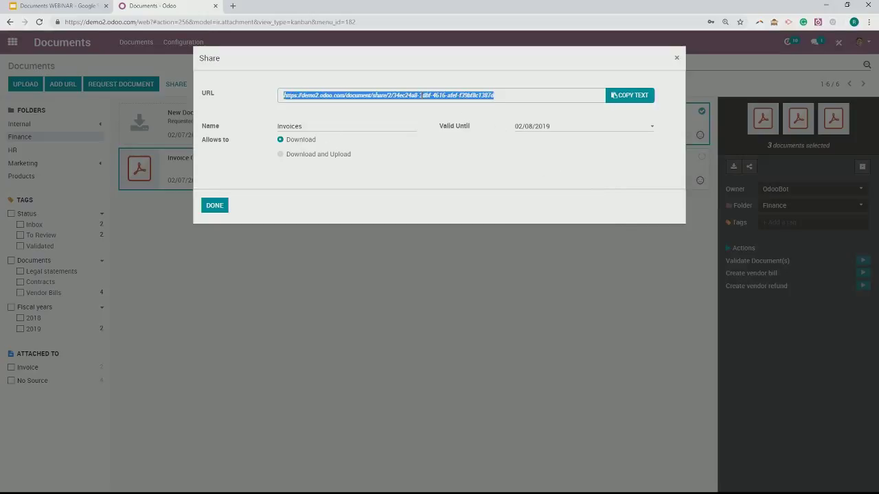
pyautogui.click(629, 95)
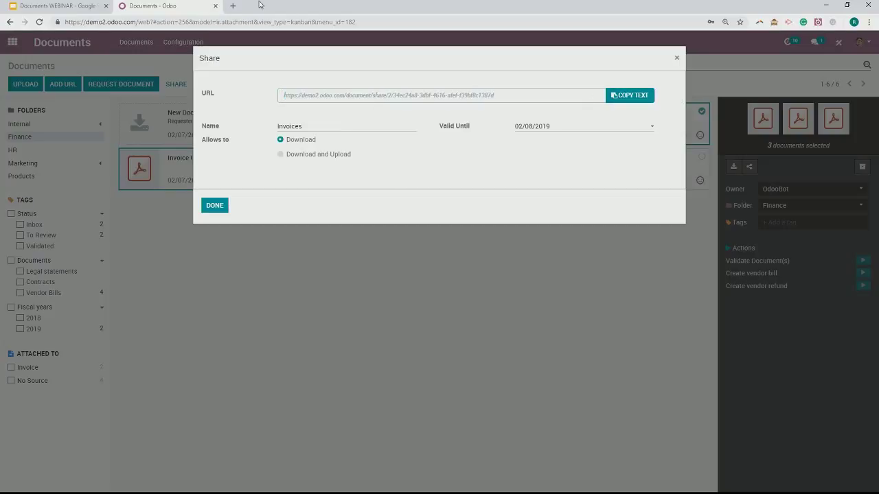
pyautogui.click(234, 6)
pyautogui.rightClick(257, 21)
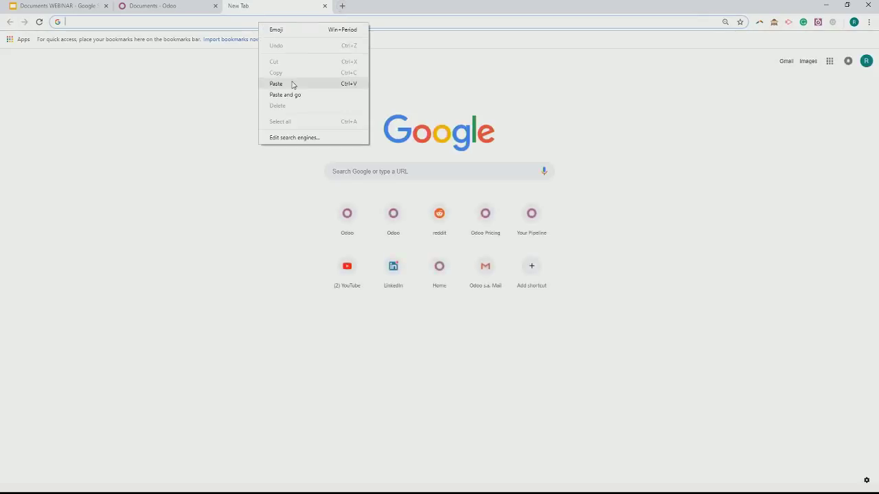
pyautogui.click(292, 84)
pyautogui.press('Return')
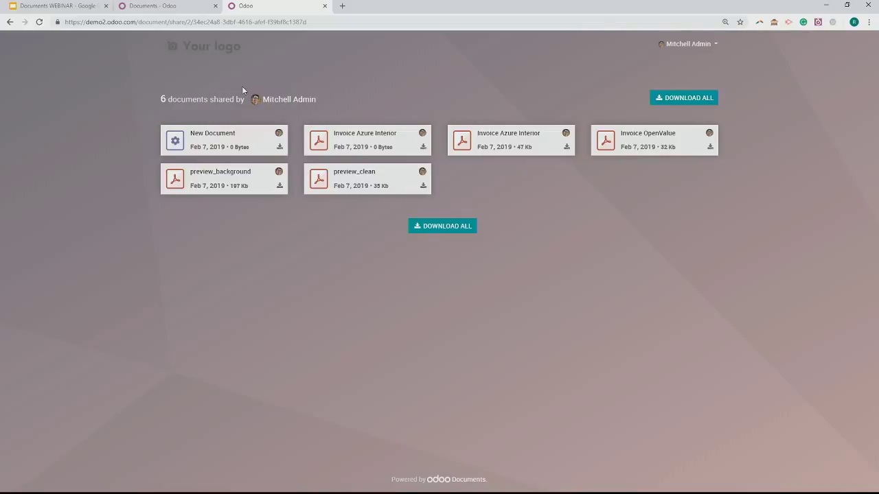
pyautogui.click(325, 6)
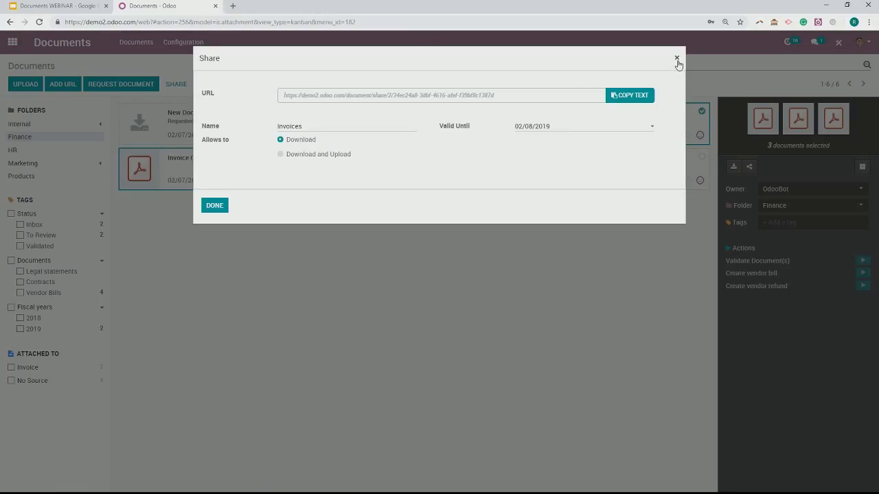
pyautogui.click(676, 59)
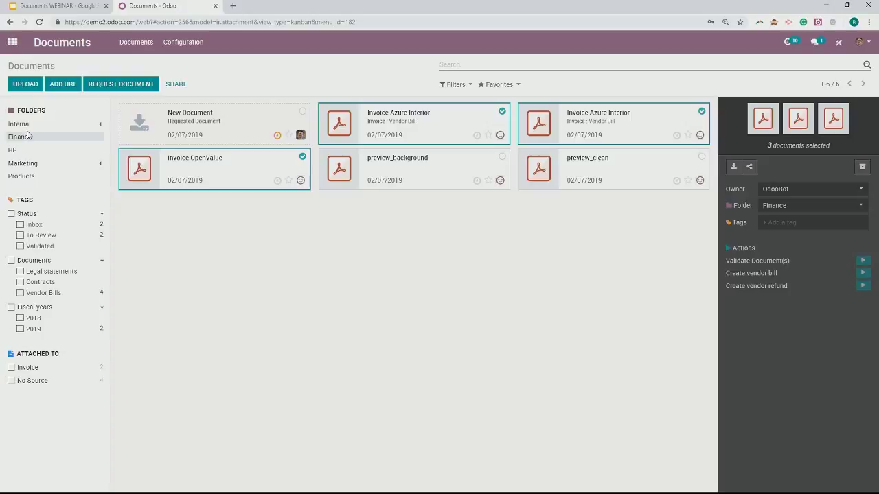
# Upload the Painting 2 image from Downloads into the Internal folder and select it.
pyautogui.click(48, 126)
pyautogui.click(30, 88)
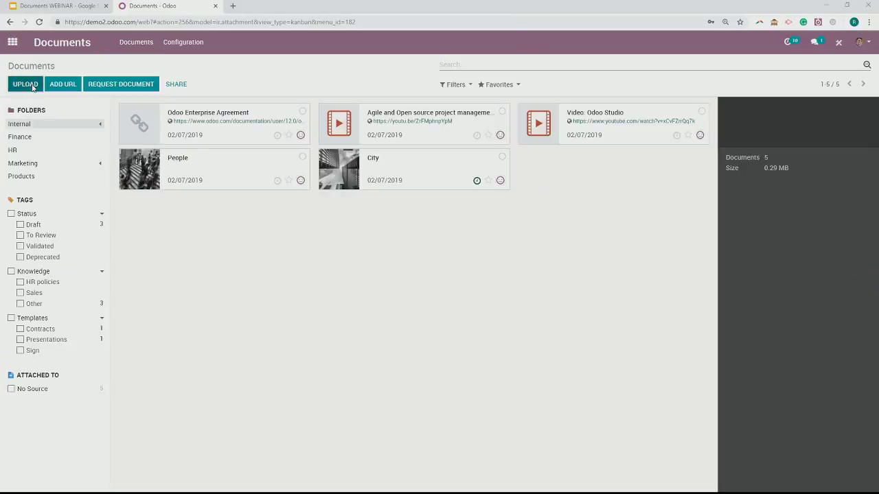
pyautogui.scroll(-6, 230, 221)
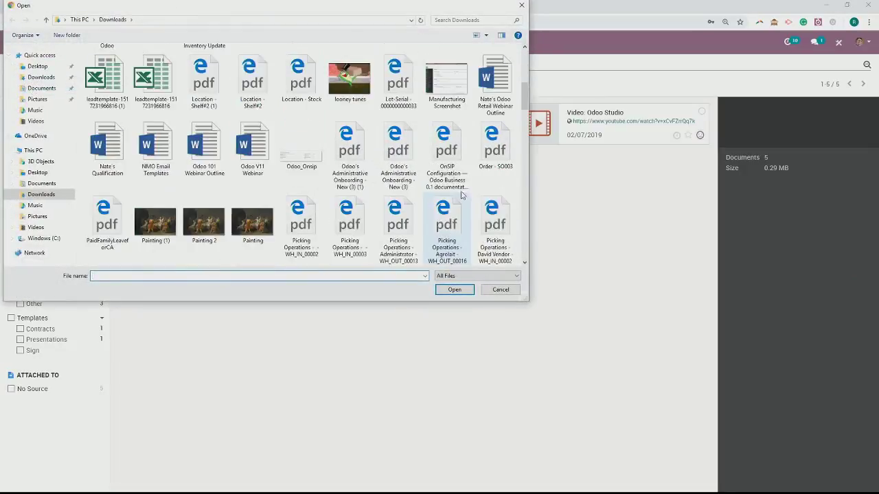
pyautogui.click(204, 223)
pyautogui.doubleClick(212, 224)
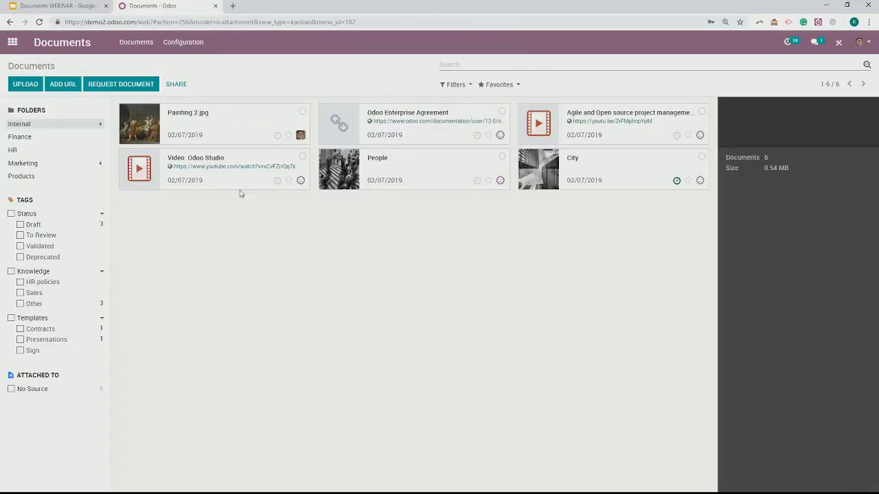
pyautogui.click(253, 129)
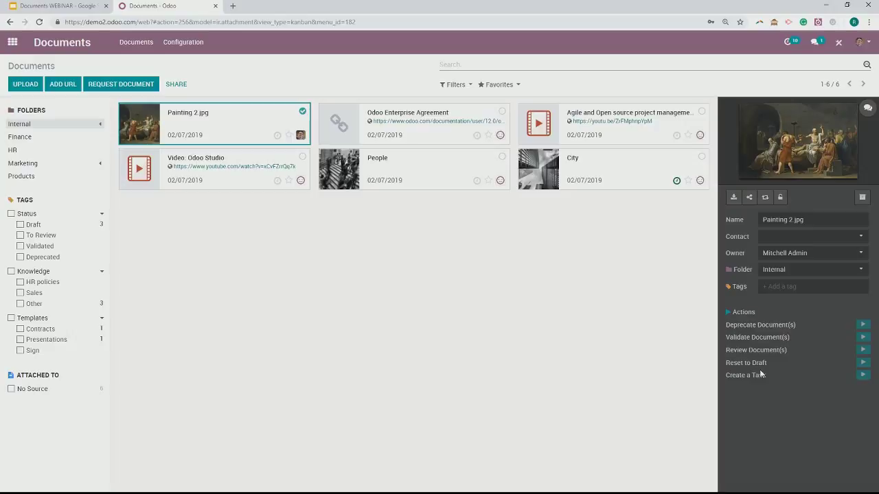
# Examine the conditions and actions of the Finance workflow action "Create vendor bill" in the configuration.
pyautogui.click(183, 44)
pyautogui.click(177, 103)
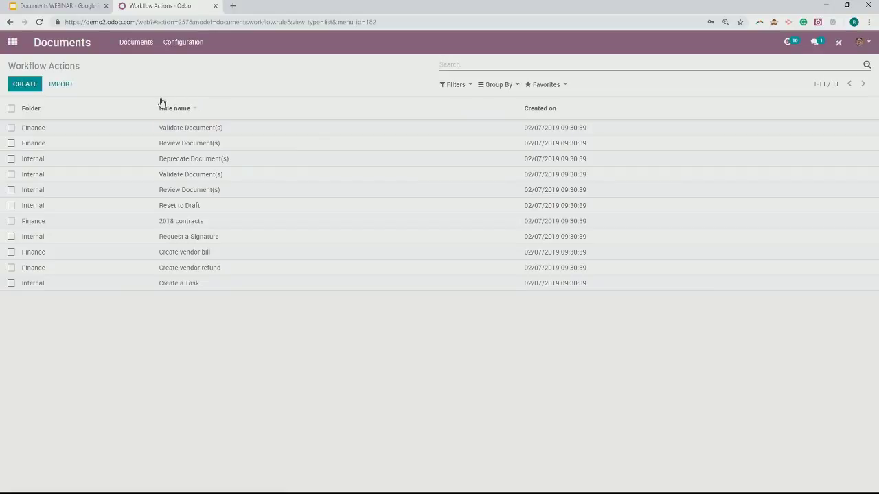
pyautogui.click(138, 258)
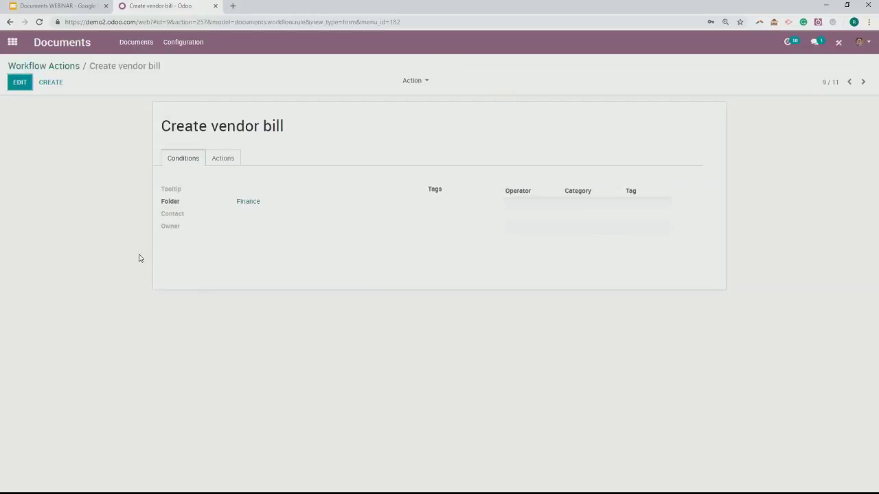
pyautogui.click(227, 160)
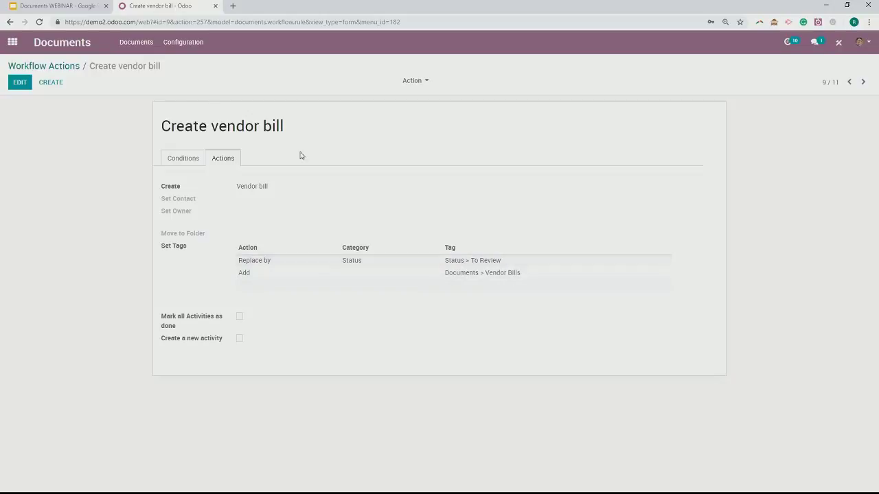
# Review the list of shared links and the details of the Inbox Financial link, and return to the documents.
pyautogui.click(190, 45)
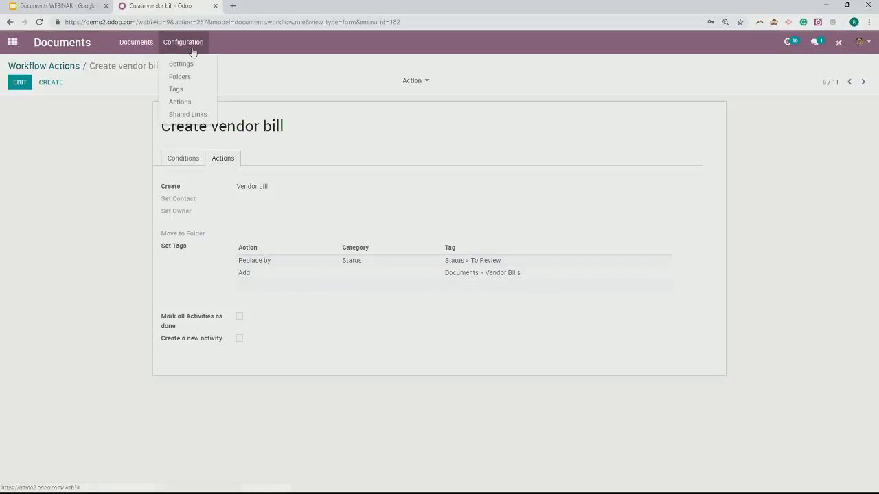
pyautogui.click(191, 115)
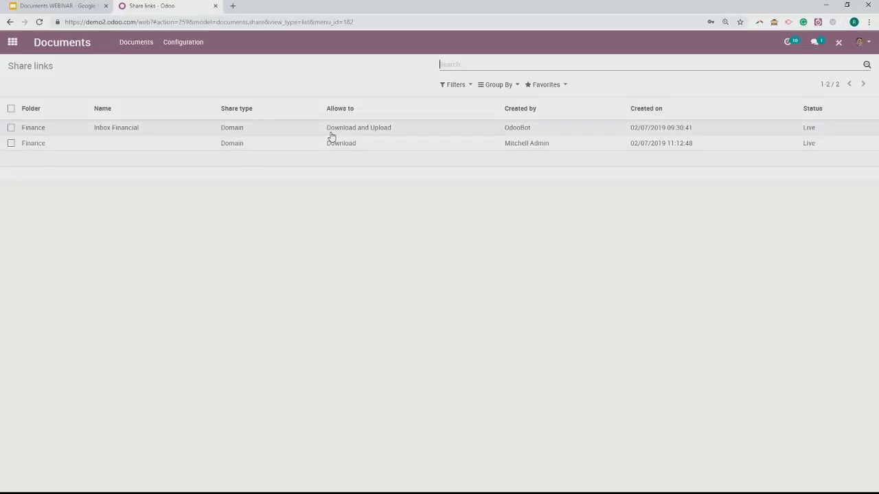
pyautogui.click(203, 50)
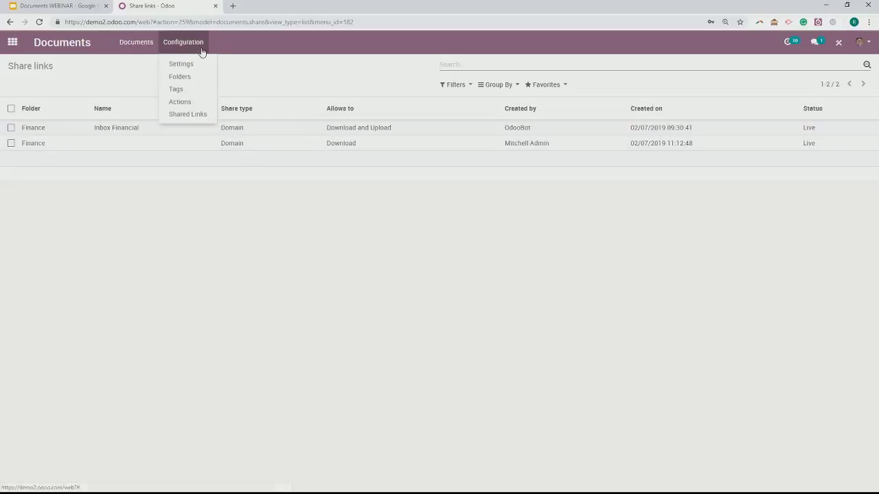
pyautogui.click(201, 118)
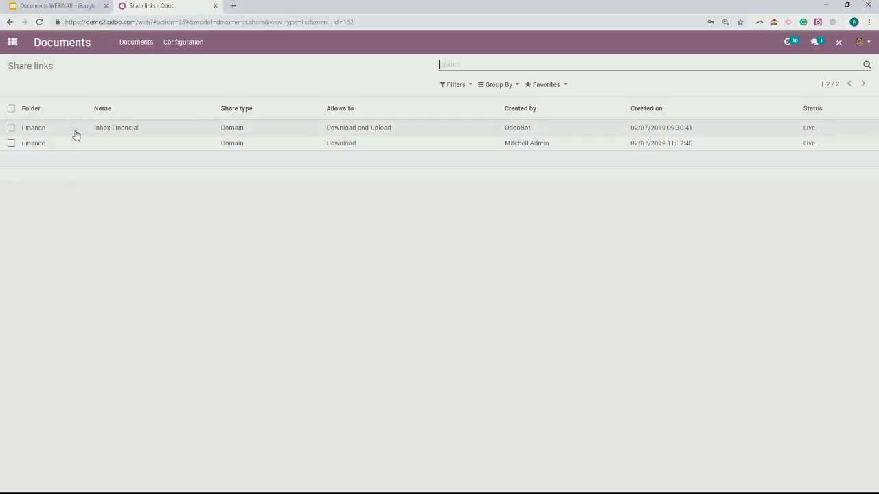
pyautogui.doubleClick(240, 131)
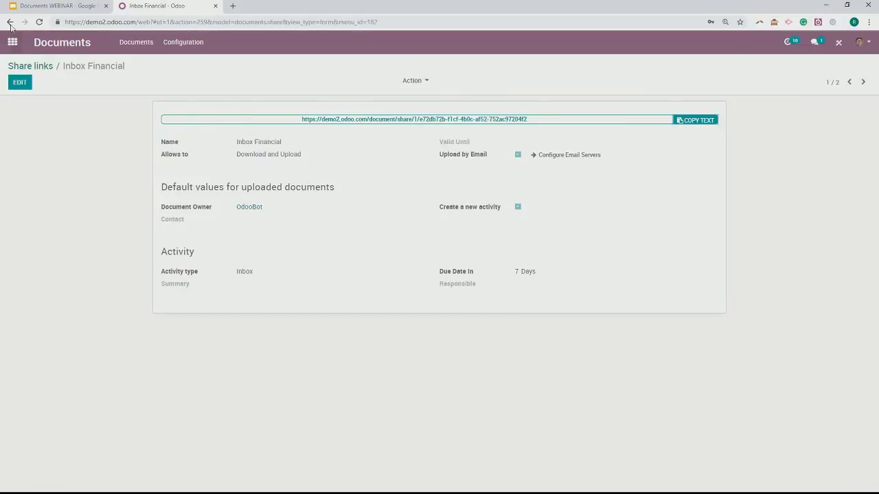
pyautogui.click(45, 66)
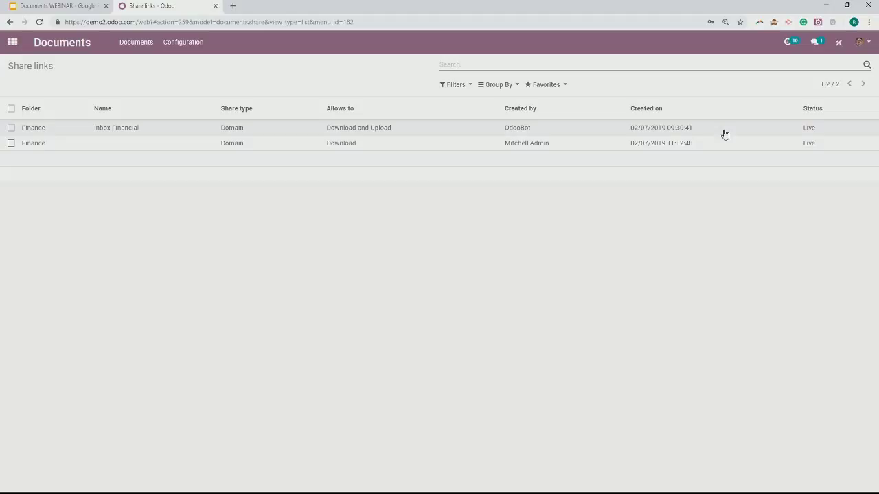
pyautogui.click(792, 130)
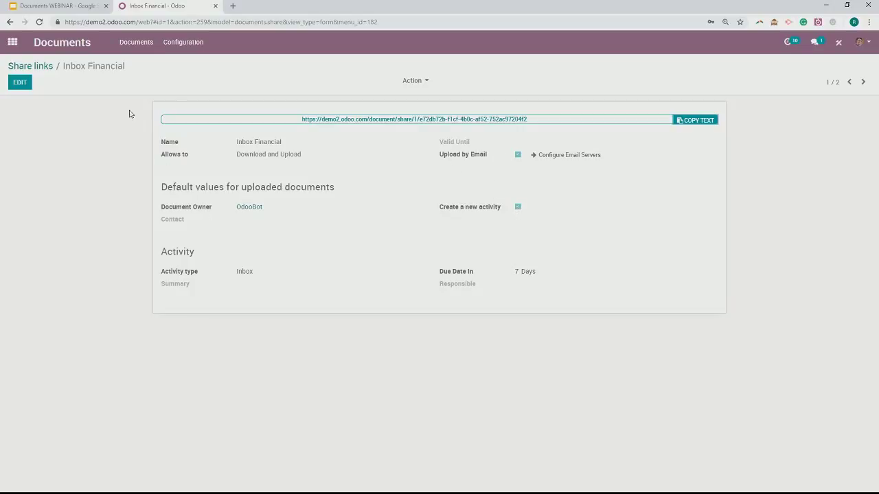
pyautogui.click(32, 67)
pyautogui.click(60, 53)
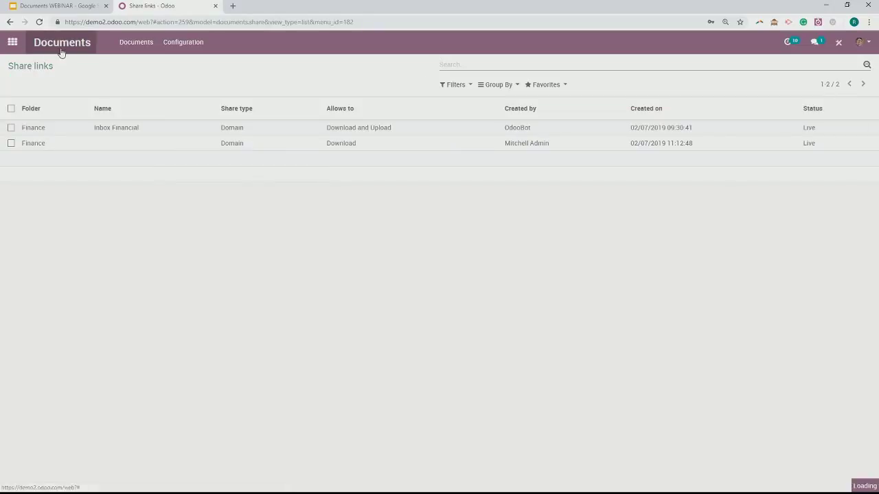